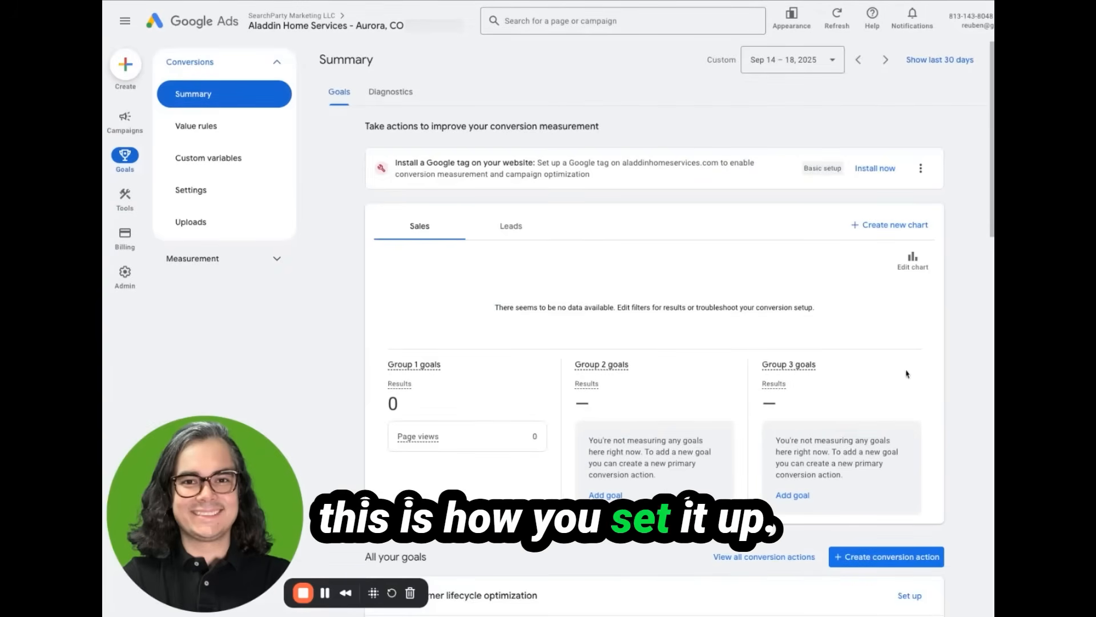
Start a new conversion action and include offline conversions among the places to measure
{"action": "mouse_move", "coordinate": [136, 121]}
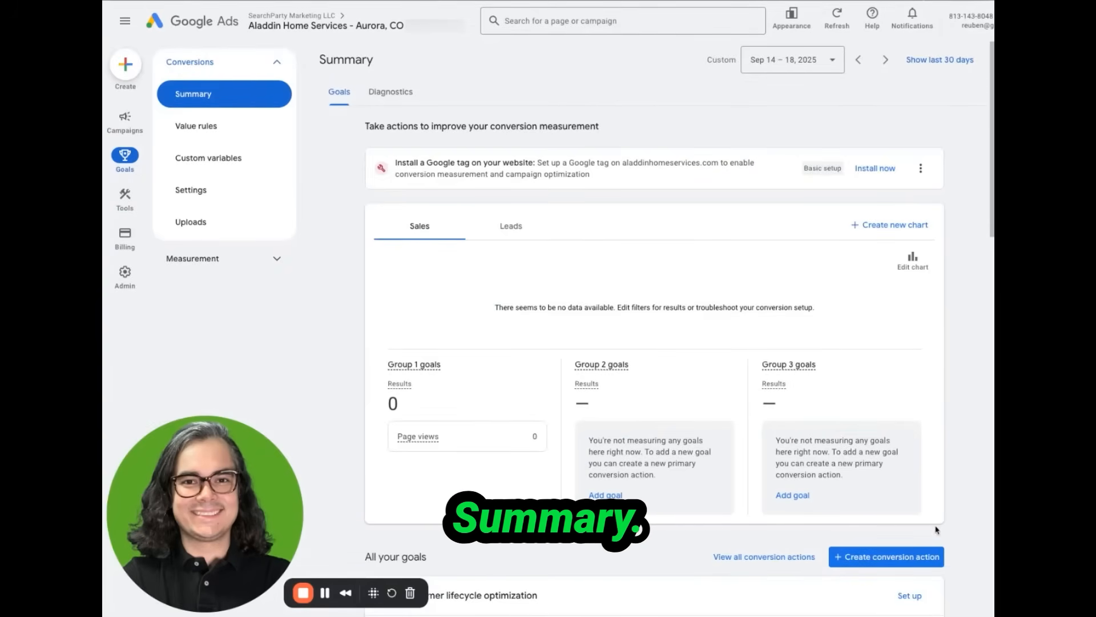
{"action": "scroll", "coordinate": [933, 524], "scroll_direction": "down", "scroll_amount": 3}
{"action": "left_click", "coordinate": [888, 379]}
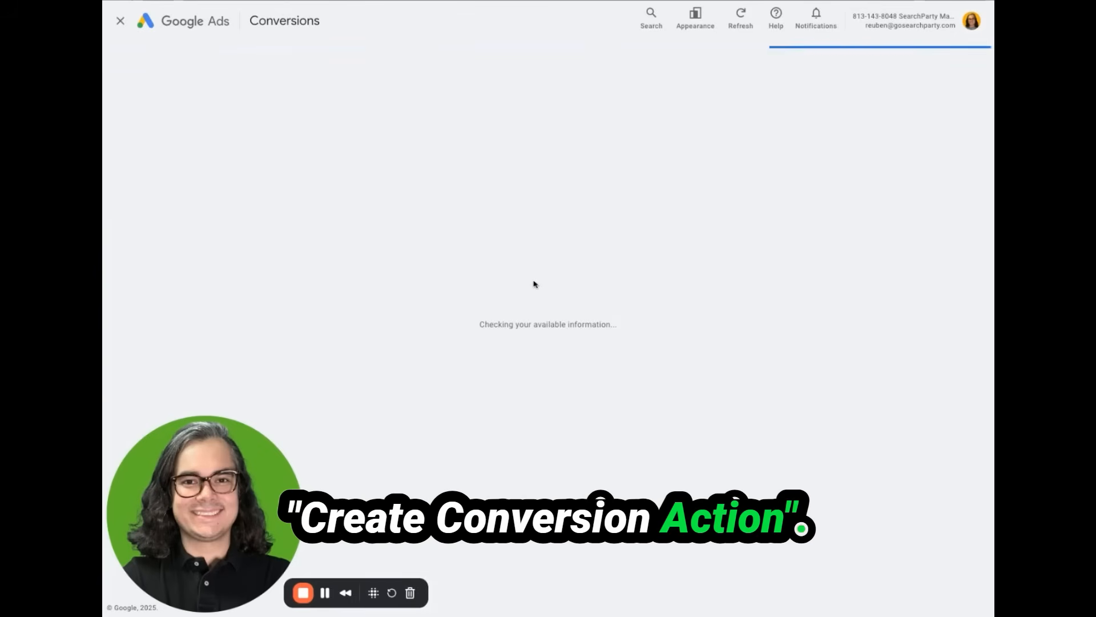
{"action": "left_click", "coordinate": [766, 437]}
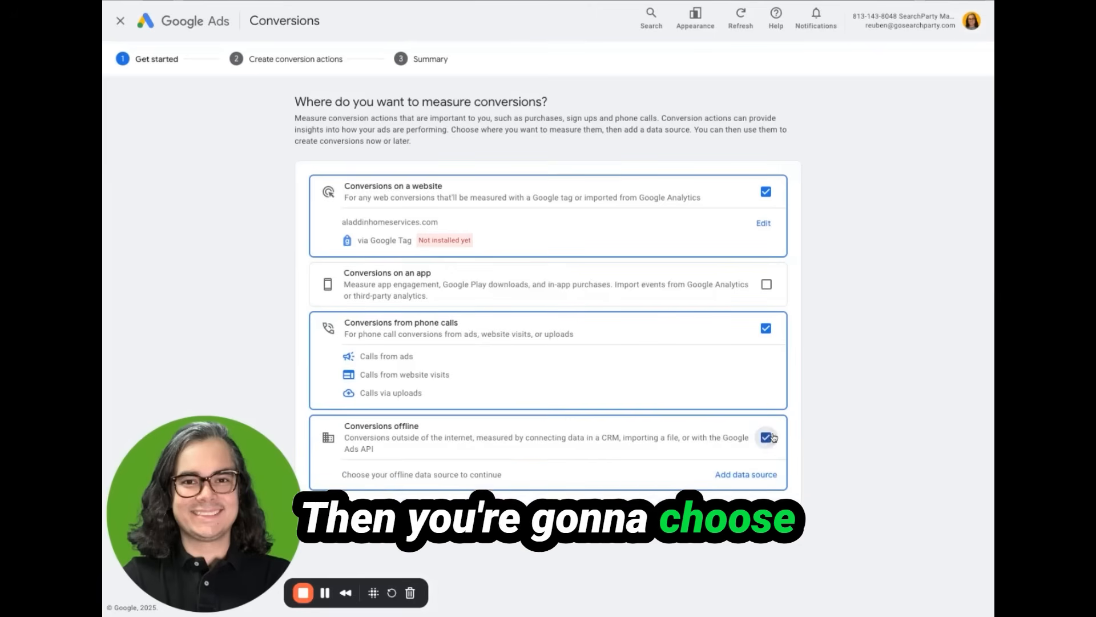
Set the offline data source to be skipped and set up later, accept the customer data policy statement, and save to continue
{"action": "left_click", "coordinate": [763, 473]}
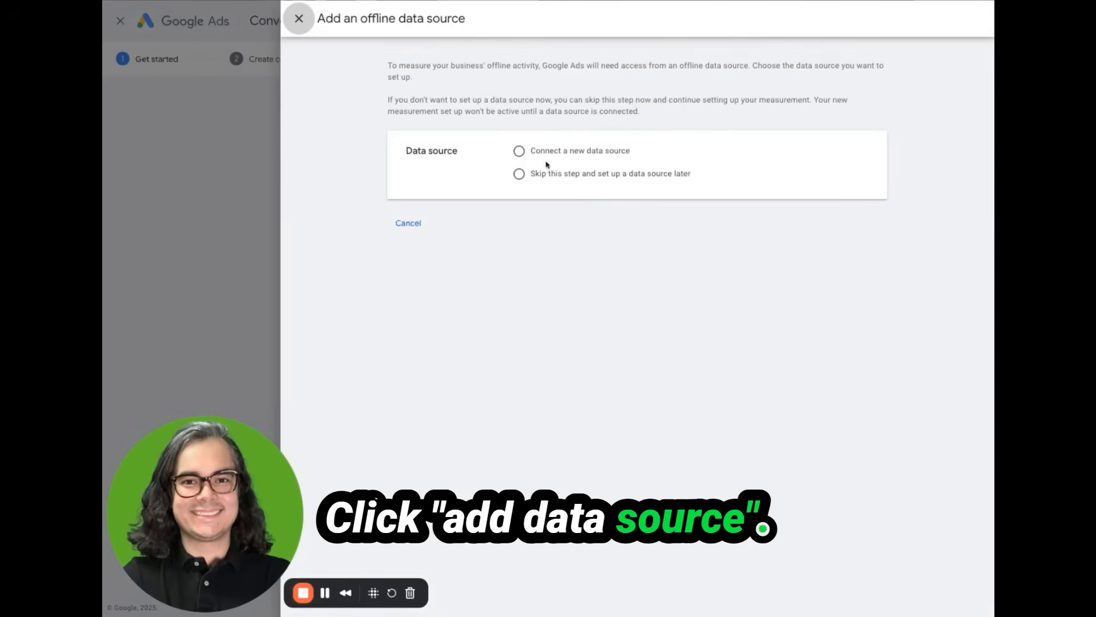
{"action": "left_click", "coordinate": [520, 174]}
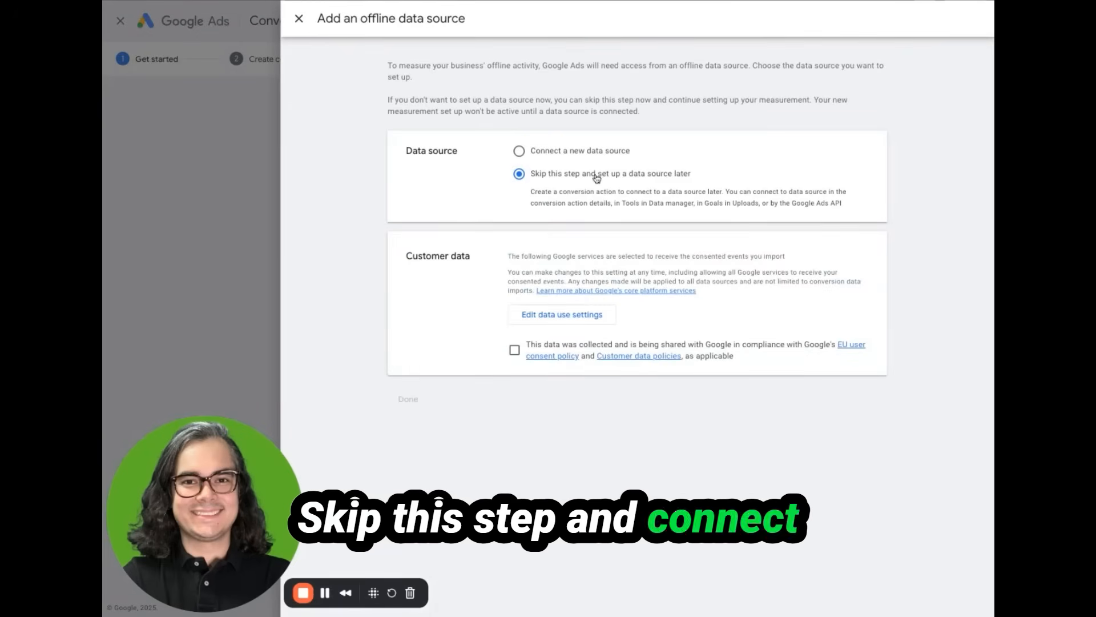
{"action": "left_click", "coordinate": [515, 350]}
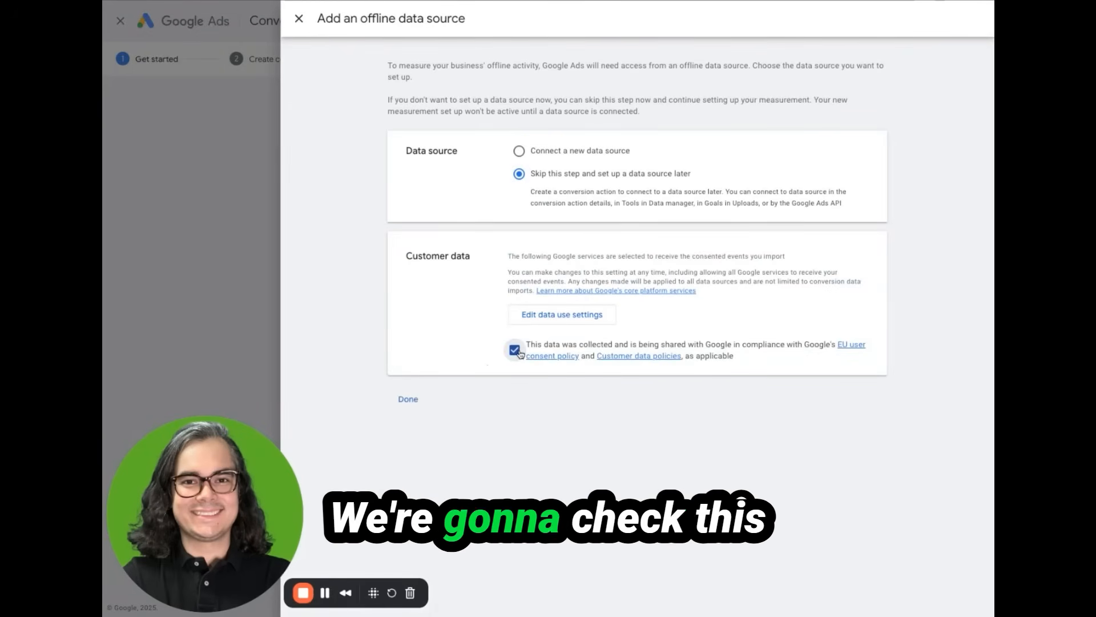
{"action": "left_click", "coordinate": [411, 399]}
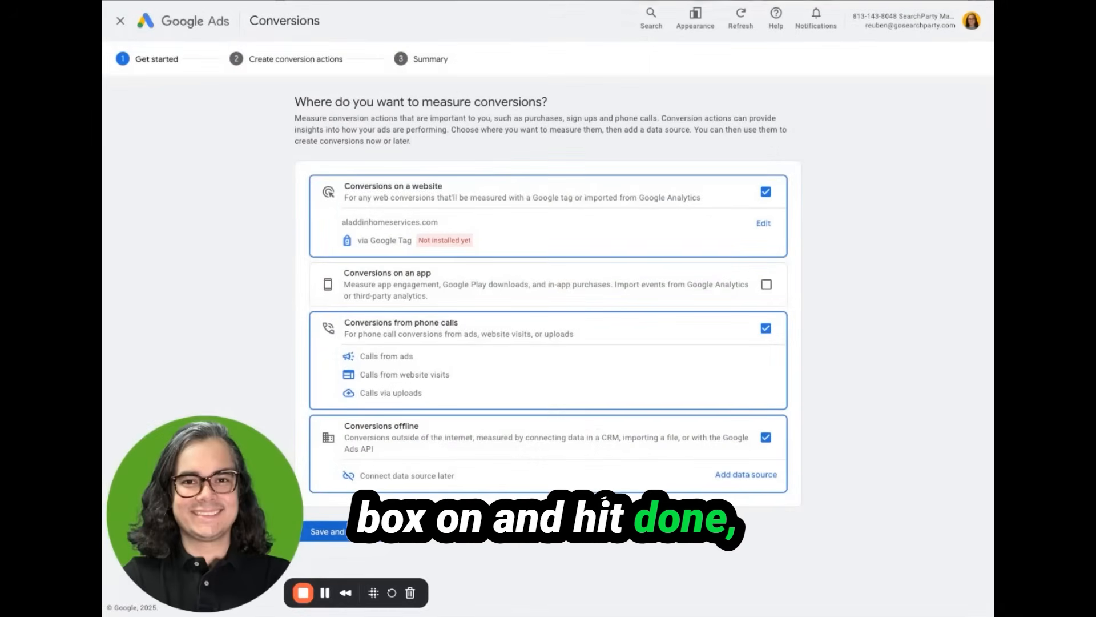
{"action": "left_click", "coordinate": [349, 531]}
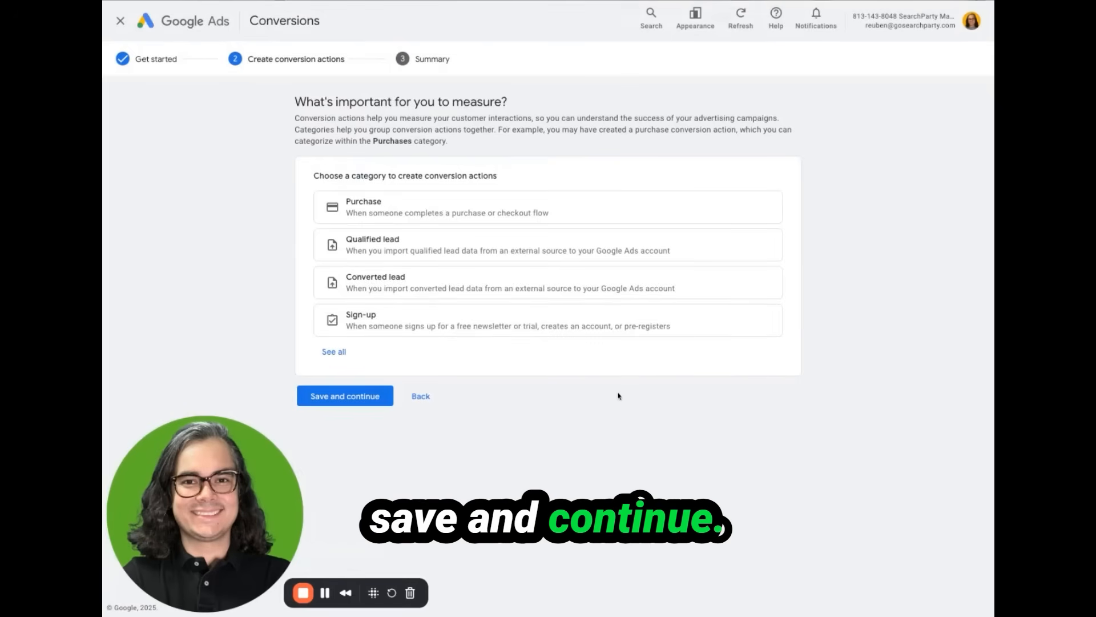
Choose the Qualified lead category and add two conversion actions that use the Connect data source later option
{"action": "left_click", "coordinate": [334, 351]}
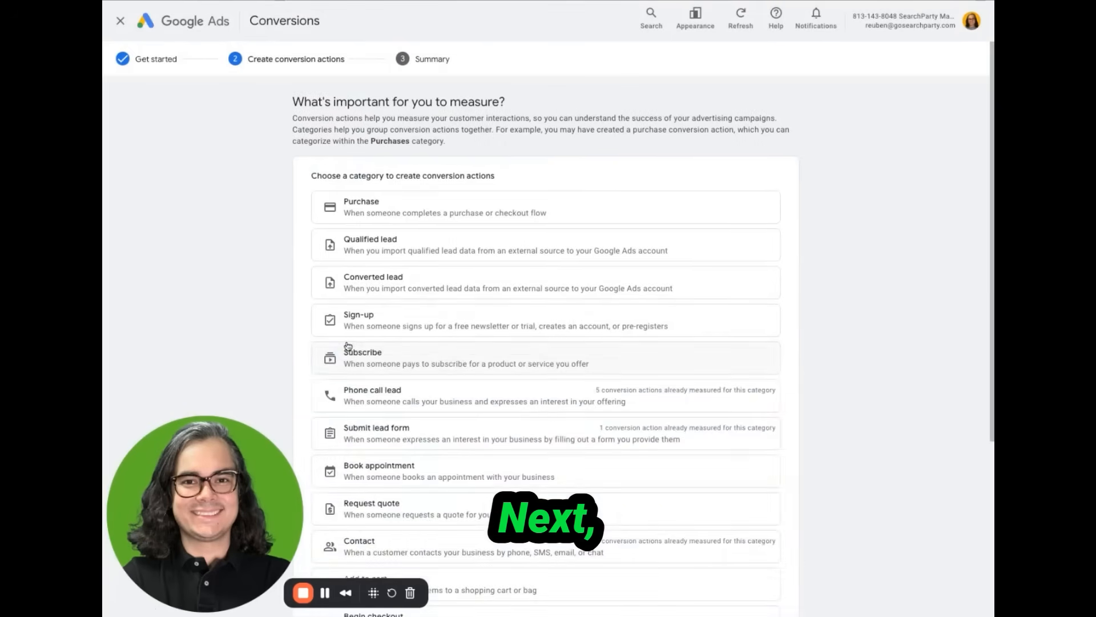
{"action": "left_click", "coordinate": [449, 252]}
{"action": "left_click", "coordinate": [567, 226]}
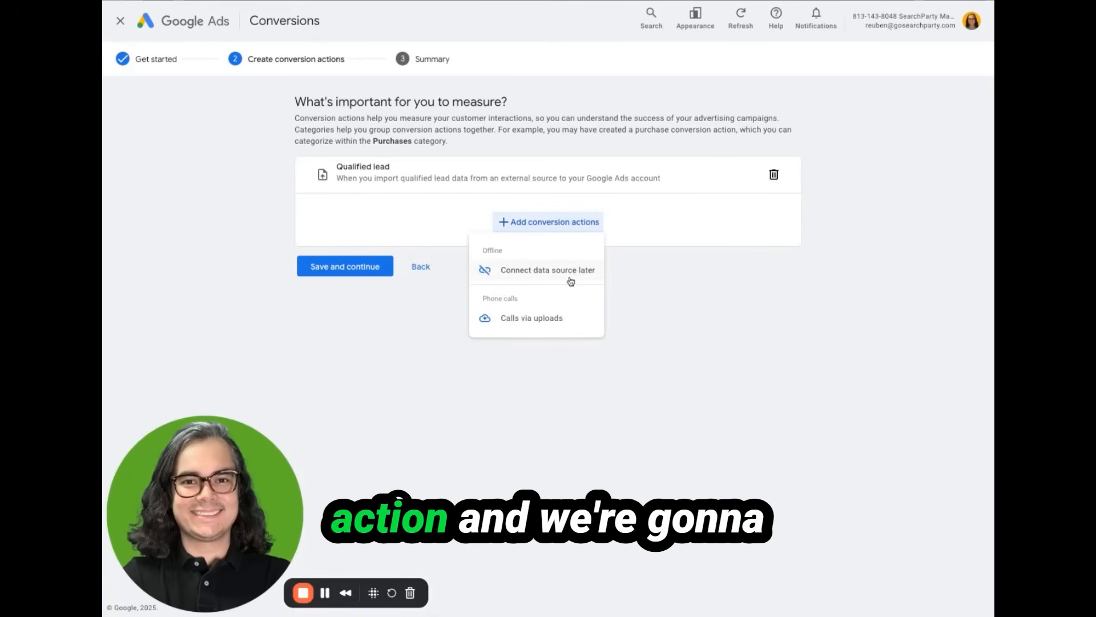
{"action": "left_click", "coordinate": [508, 273]}
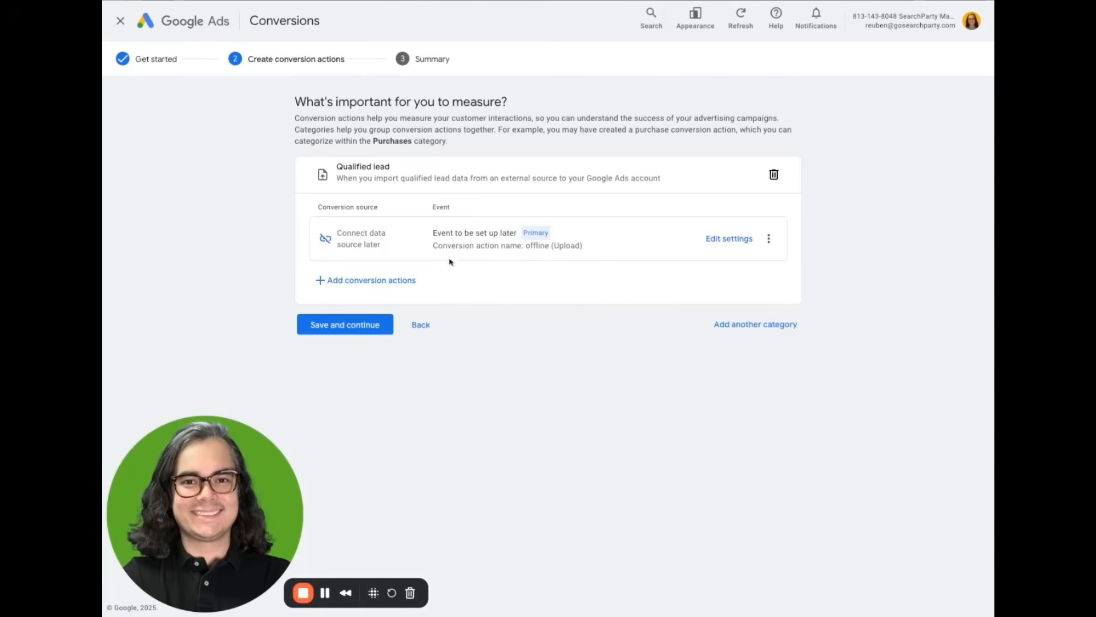
{"action": "left_click", "coordinate": [399, 281]}
{"action": "left_click", "coordinate": [367, 330]}
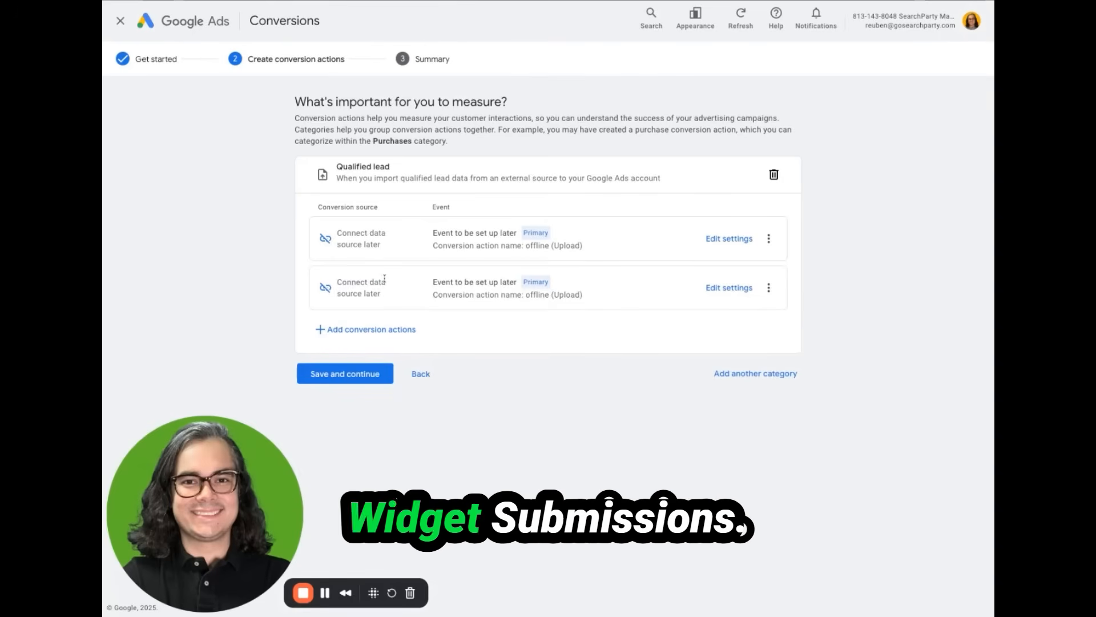
Name the first Qualified lead conversion action "Lead Form Submission - GHL Import (BCJ)" in its settings
{"action": "left_click", "coordinate": [742, 240]}
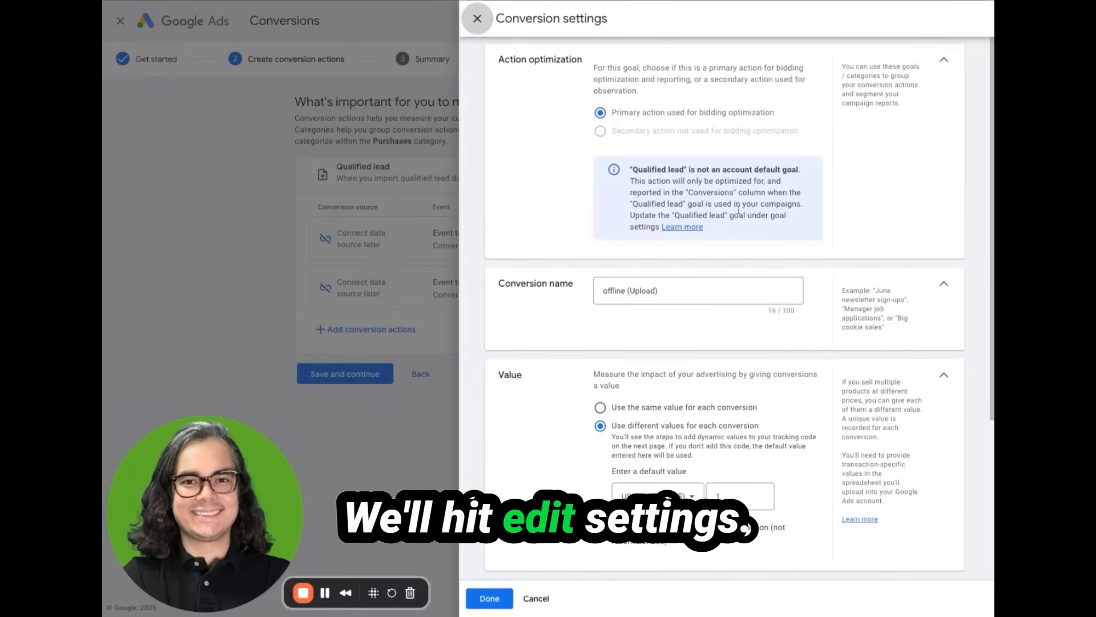
{"action": "left_click", "coordinate": [710, 290]}
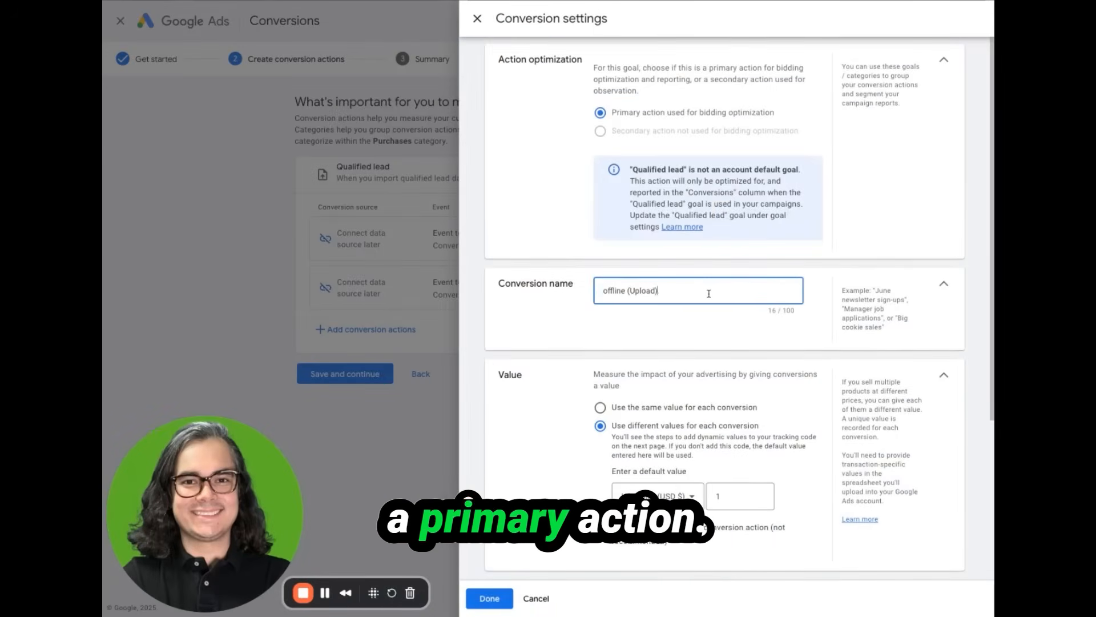
{"action": "key", "text": "ctrl+a"}
{"action": "type", "text": "Lead F"}
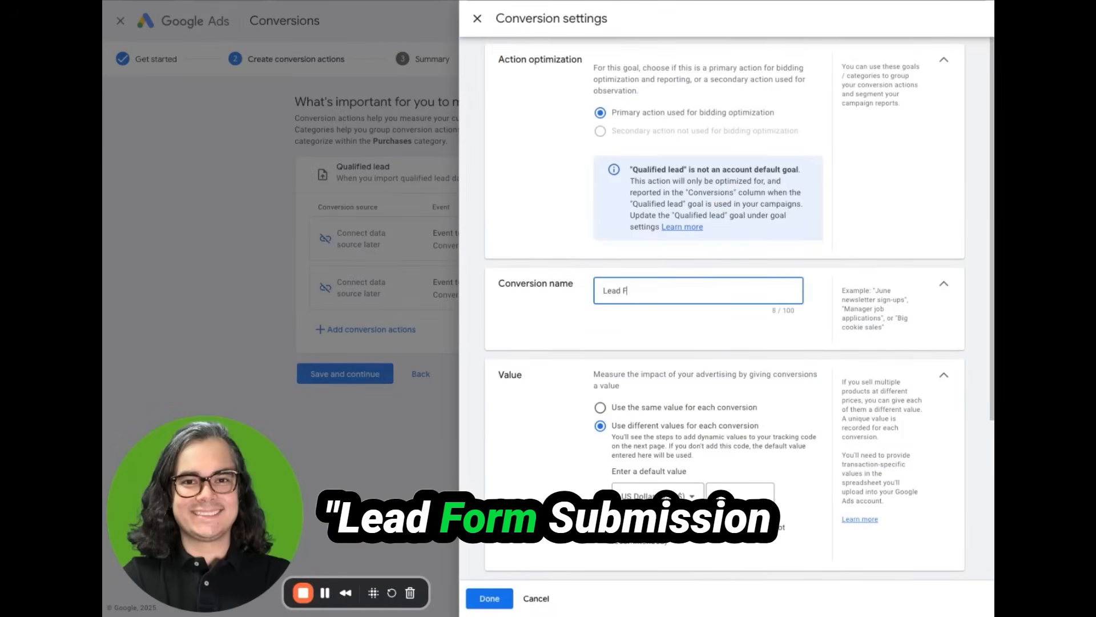
{"action": "type", "text": "orm Submission - GHL Imp"}
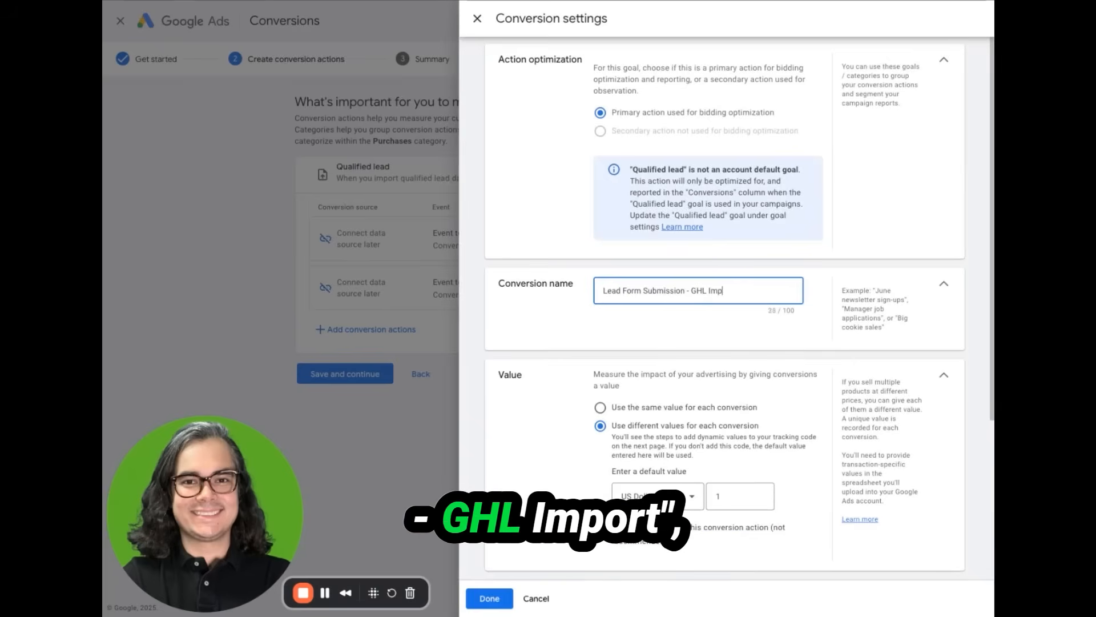
{"action": "type", "text": "ort (BCJ)"}
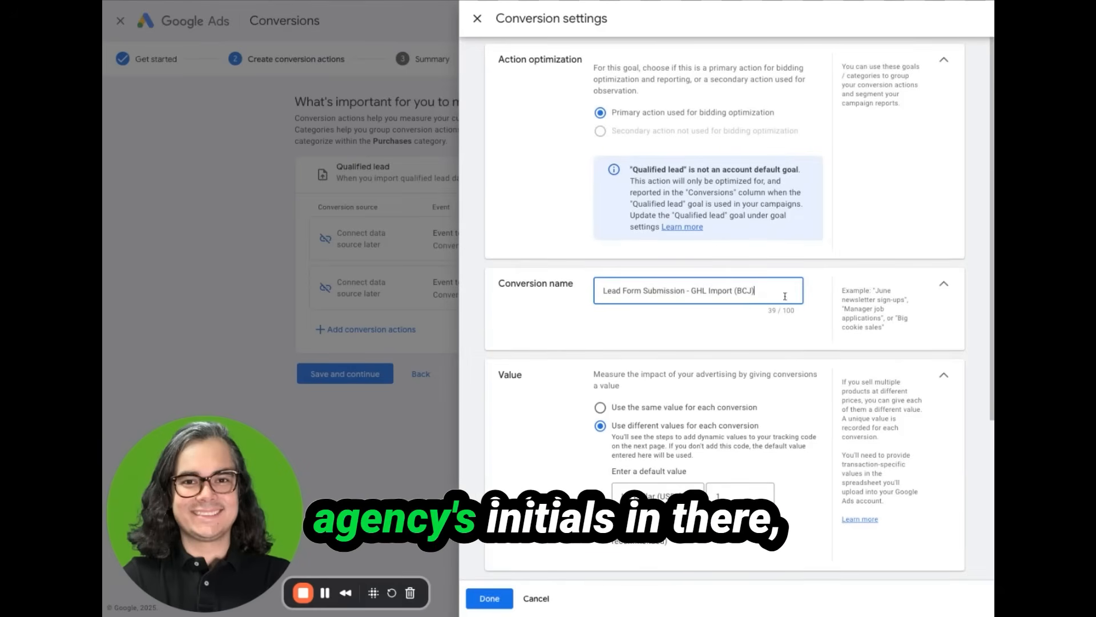
Make the lead form action use the same value for each conversion and set its count to One
{"action": "scroll", "coordinate": [799, 303], "scroll_direction": "down", "scroll_amount": 2}
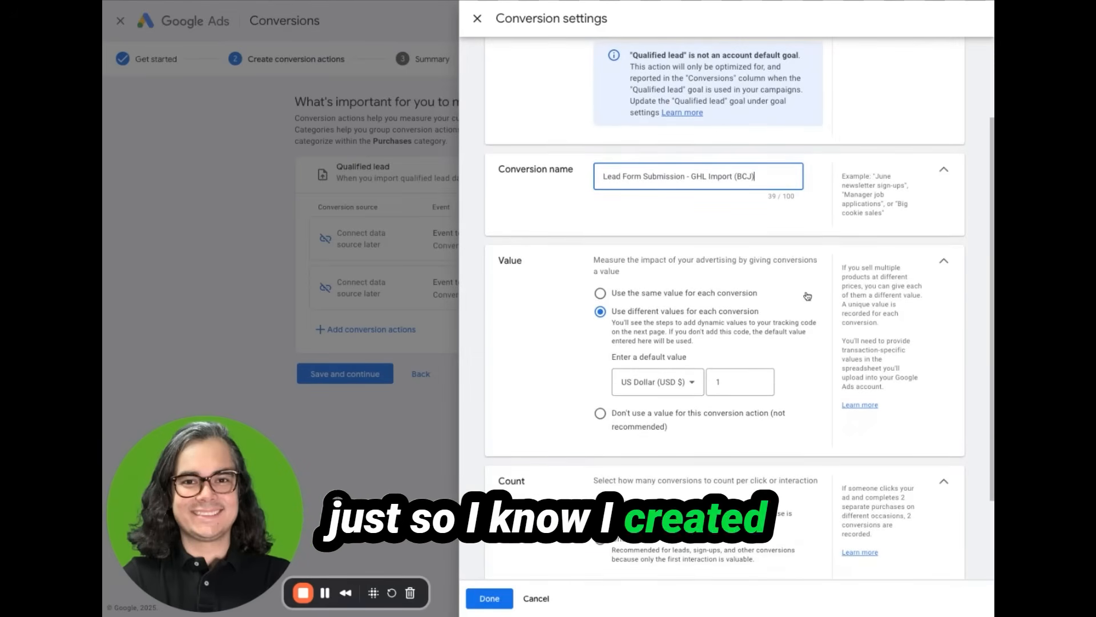
{"action": "scroll", "coordinate": [821, 277], "scroll_direction": "down", "scroll_amount": 1}
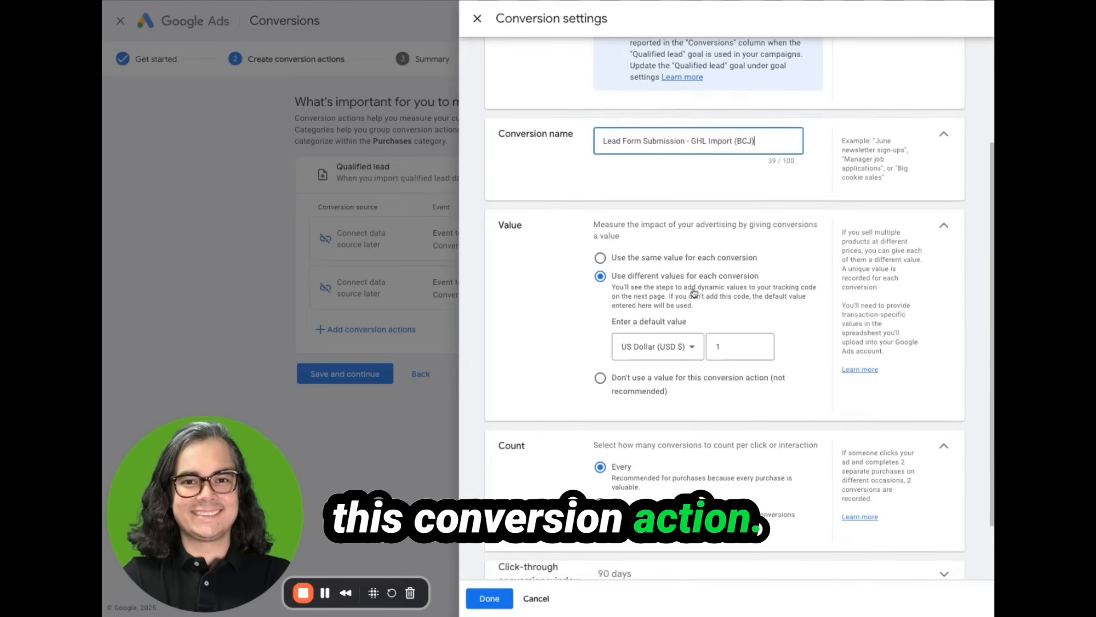
{"action": "left_click", "coordinate": [670, 262]}
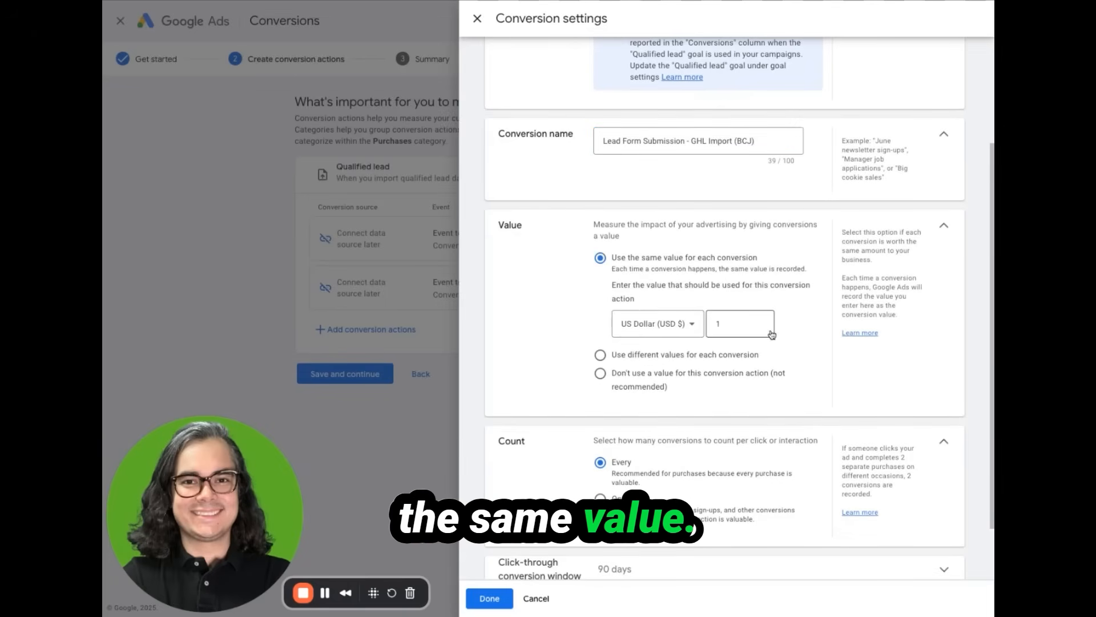
{"action": "scroll", "coordinate": [831, 357], "scroll_direction": "down", "scroll_amount": 2}
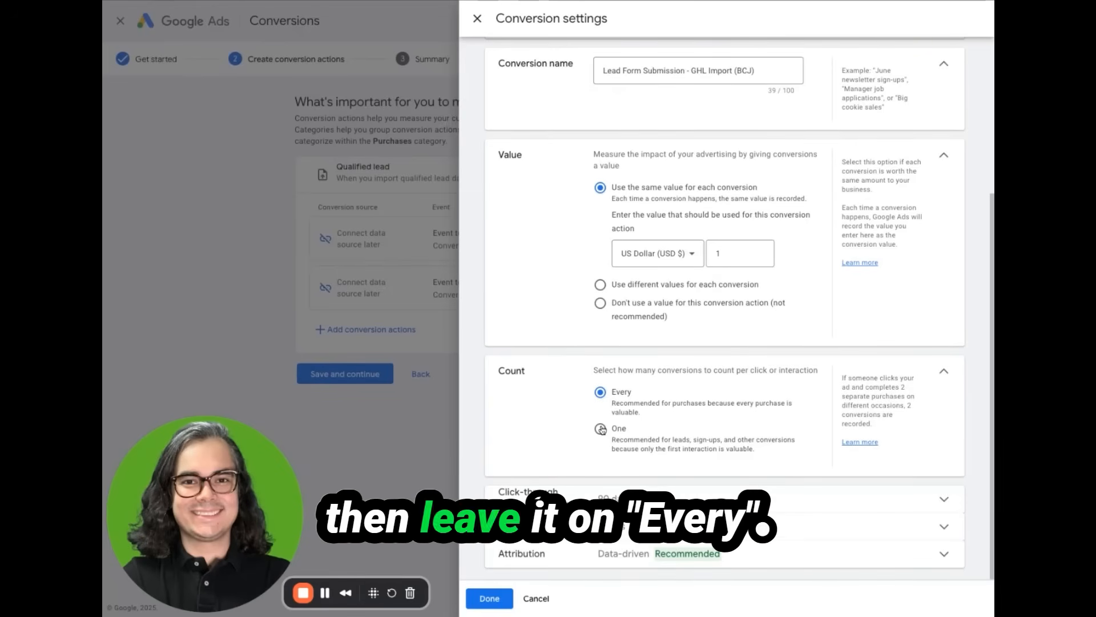
{"action": "left_click", "coordinate": [601, 428]}
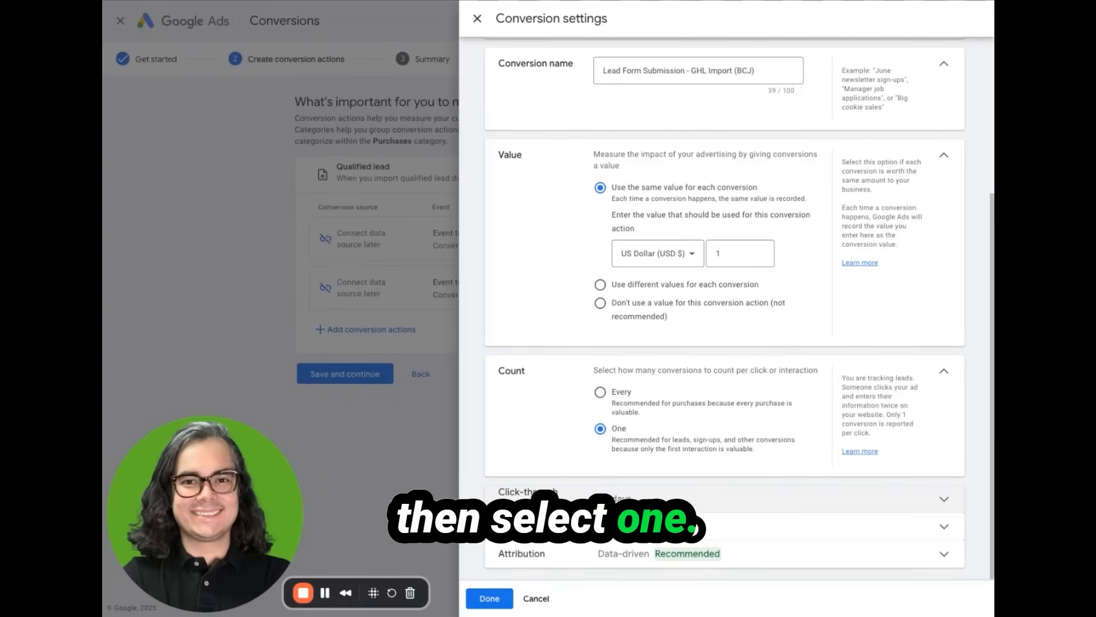
Set the lead form action's engaged-view conversion window to 30 days and confirm its settings
{"action": "left_click", "coordinate": [790, 526]}
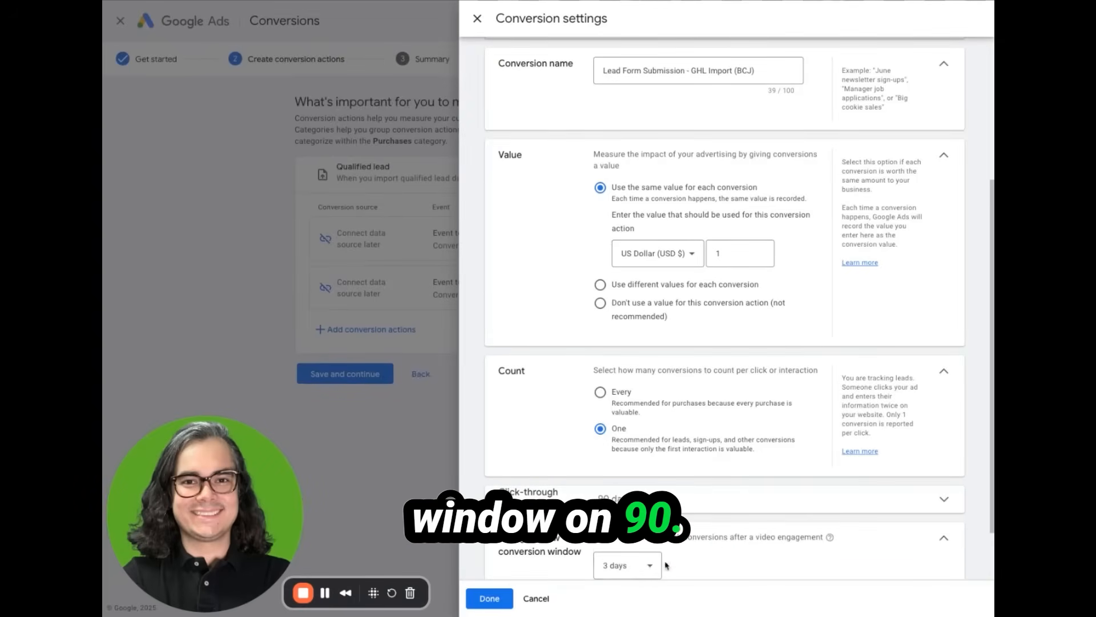
{"action": "scroll", "coordinate": [666, 565], "scroll_direction": "down", "scroll_amount": 1}
{"action": "left_click", "coordinate": [627, 495]}
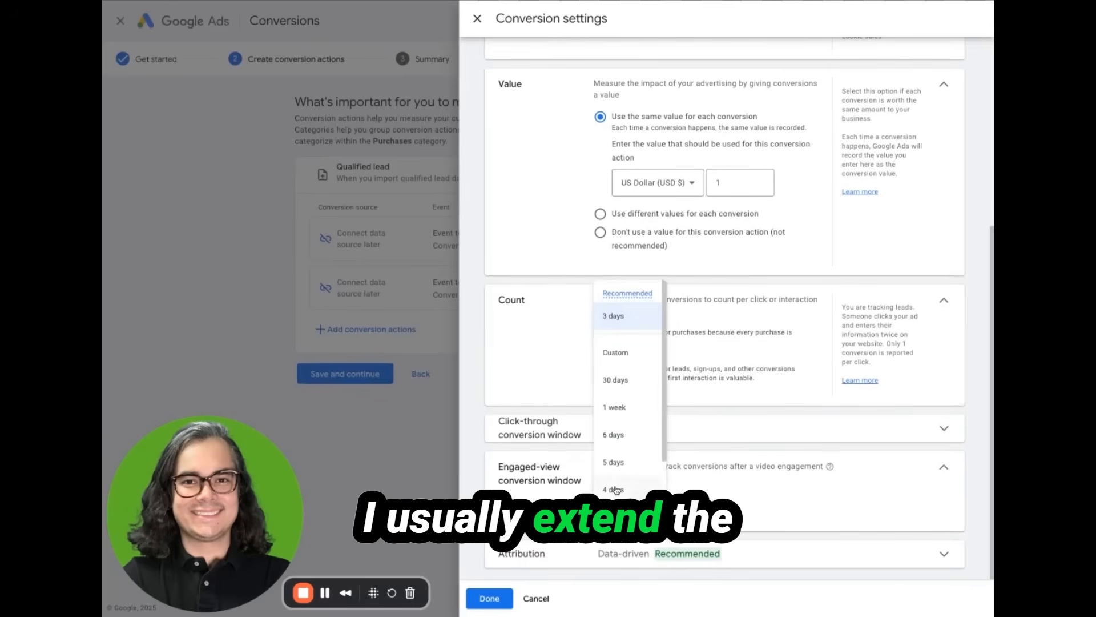
{"action": "left_click", "coordinate": [628, 379]}
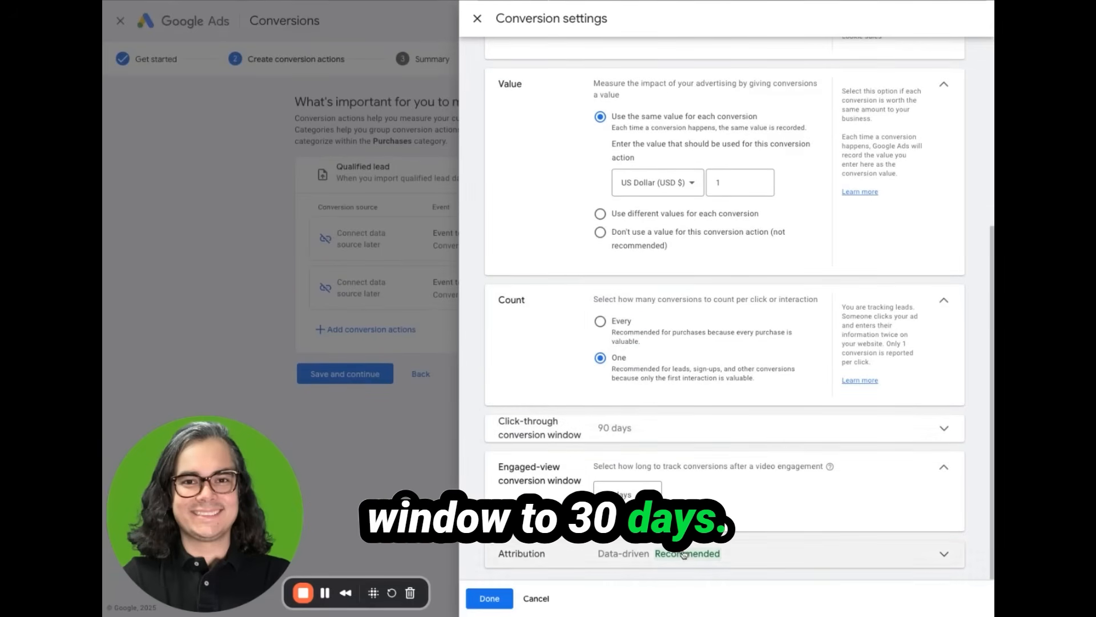
{"action": "left_click", "coordinate": [497, 597]}
Name the second Qualified lead conversion action "Chat Lead - GHL Import (BCJ)" in its settings
{"action": "left_click", "coordinate": [735, 292]}
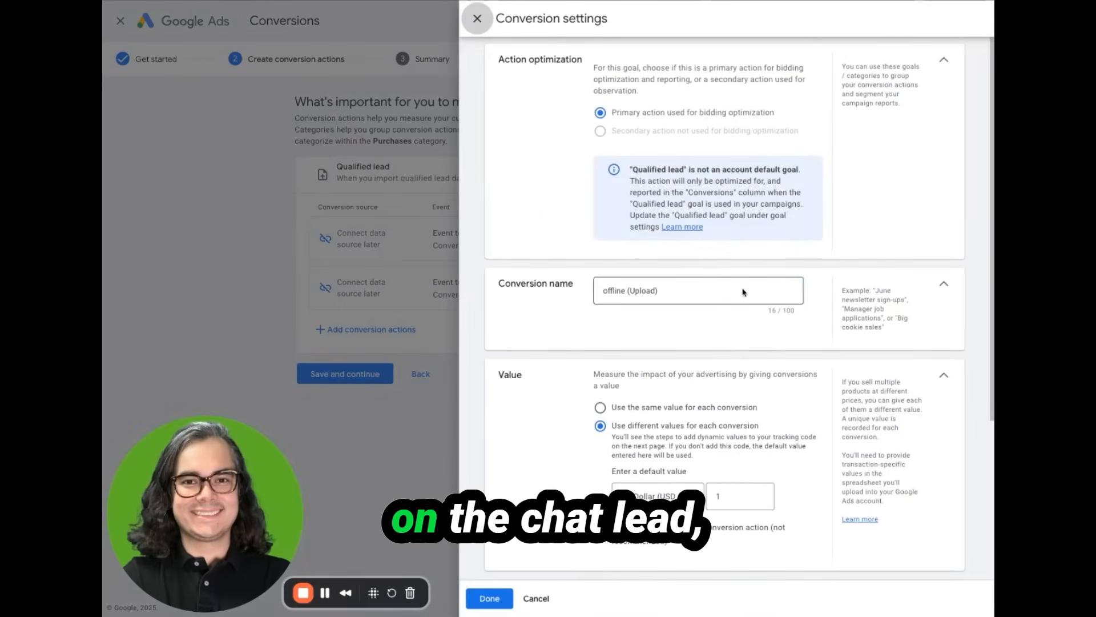
{"action": "triple_click", "coordinate": [720, 293]}
{"action": "type", "text": "Chat Lead "}
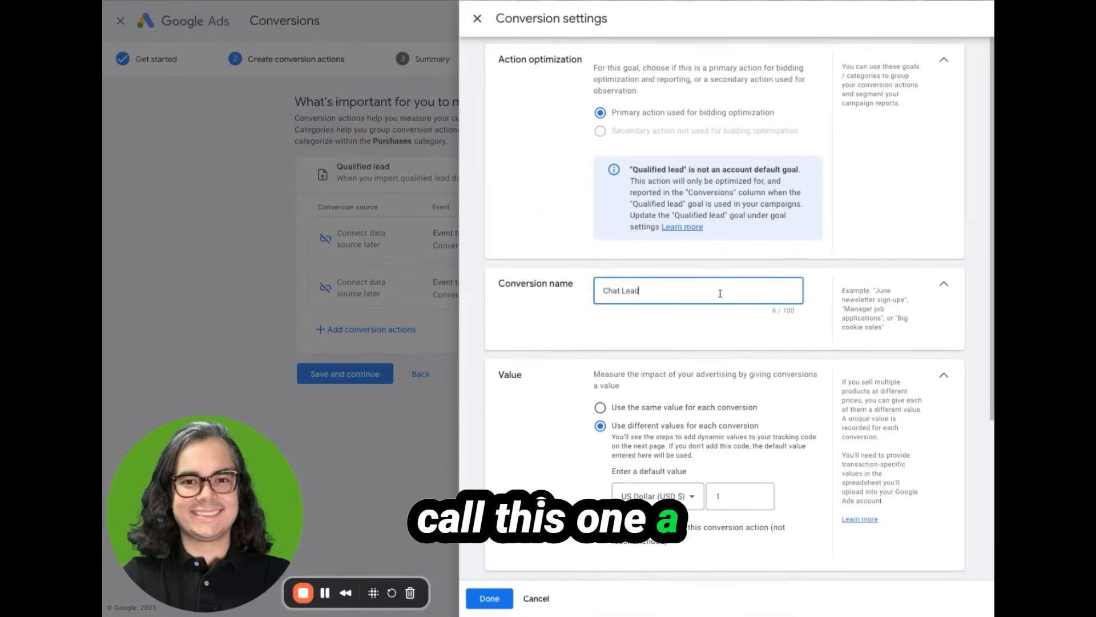
{"action": "type", "text": "- GHL Impor"}
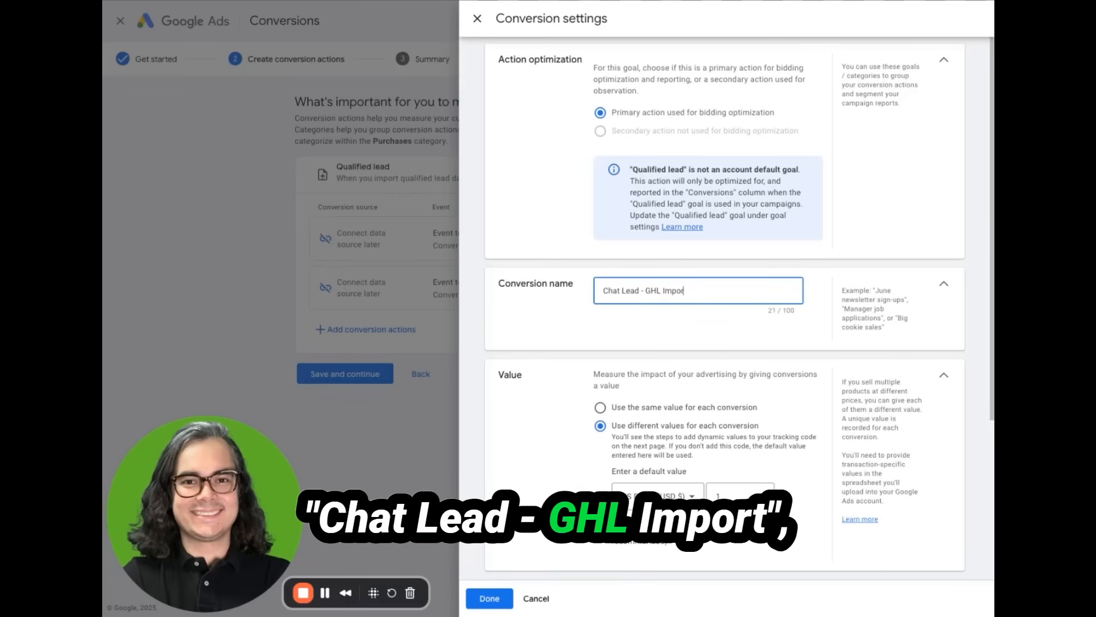
{"action": "type", "text": "t (BCJ"}
{"action": "scroll", "coordinate": [786, 353], "scroll_direction": "down", "scroll_amount": 1}
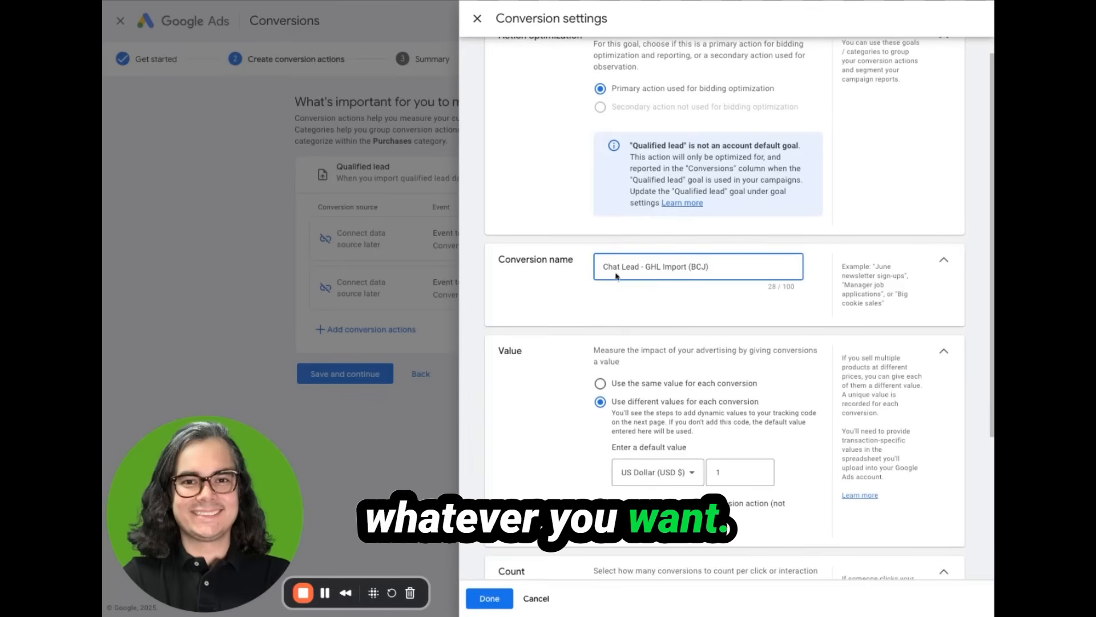
{"action": "left_click_drag", "start_coordinate": [606, 268], "coordinate": [687, 273]}
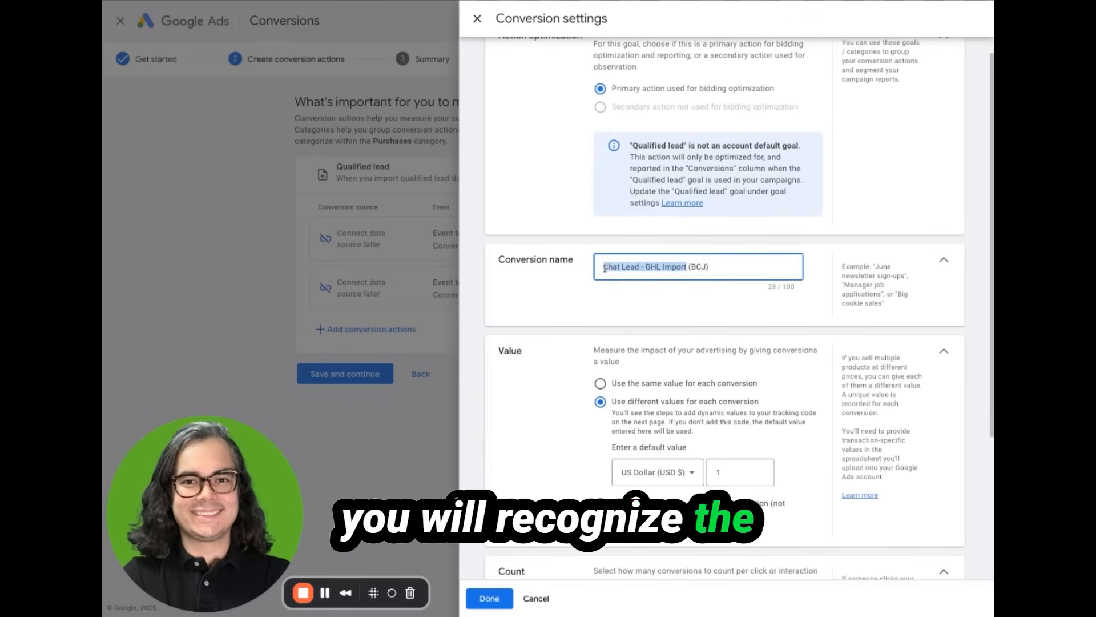
Make the chat lead action use the same value for each conversion and set its count to One
{"action": "left_click", "coordinate": [708, 386]}
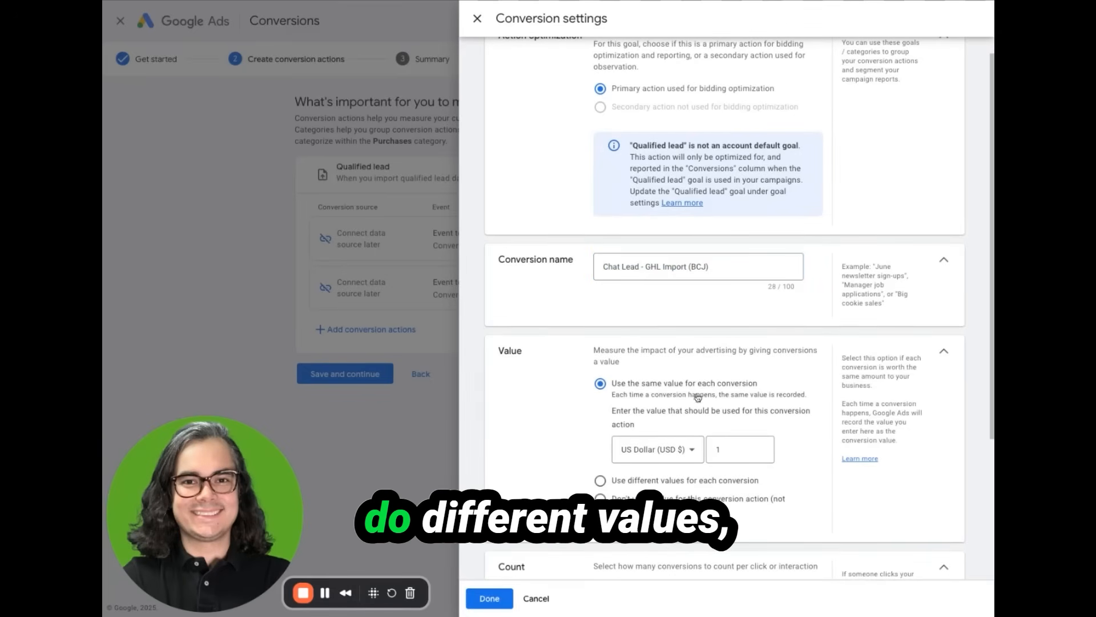
{"action": "scroll", "coordinate": [822, 449], "scroll_direction": "down", "scroll_amount": 3}
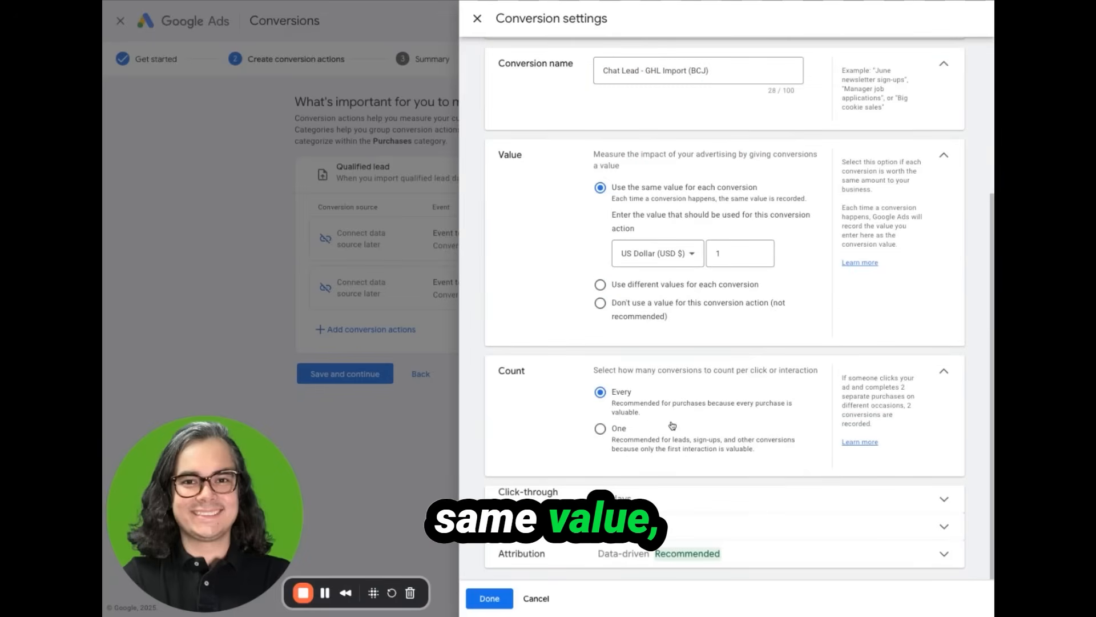
{"action": "left_click", "coordinate": [619, 430]}
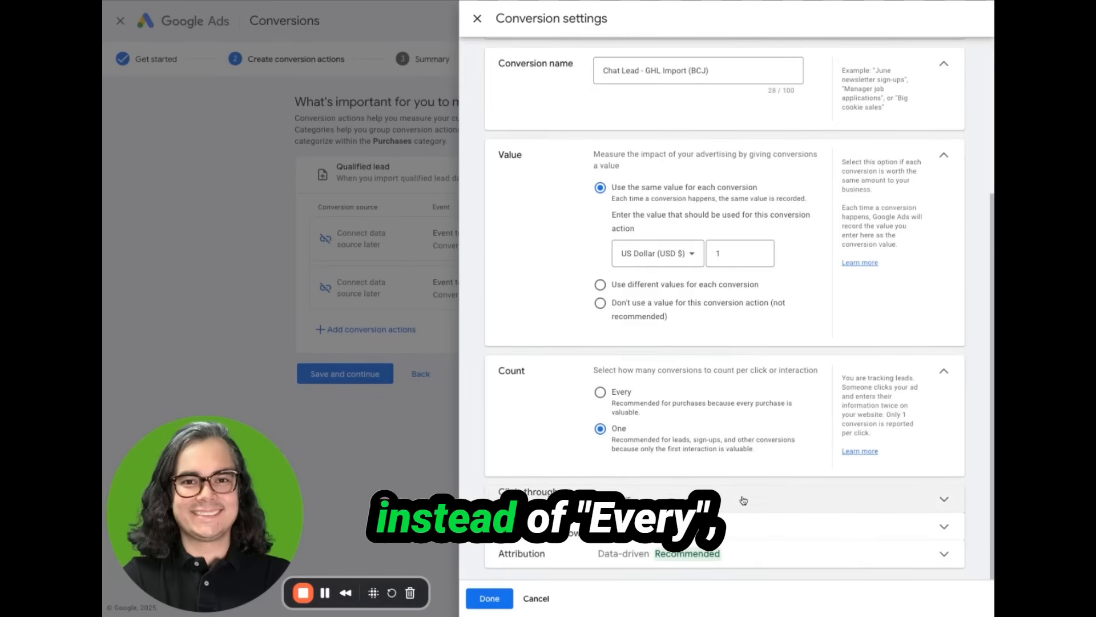
Set the chat lead action's engaged-view conversion window to 30 days and confirm its settings
{"action": "left_click", "coordinate": [703, 526]}
{"action": "left_click", "coordinate": [617, 567]}
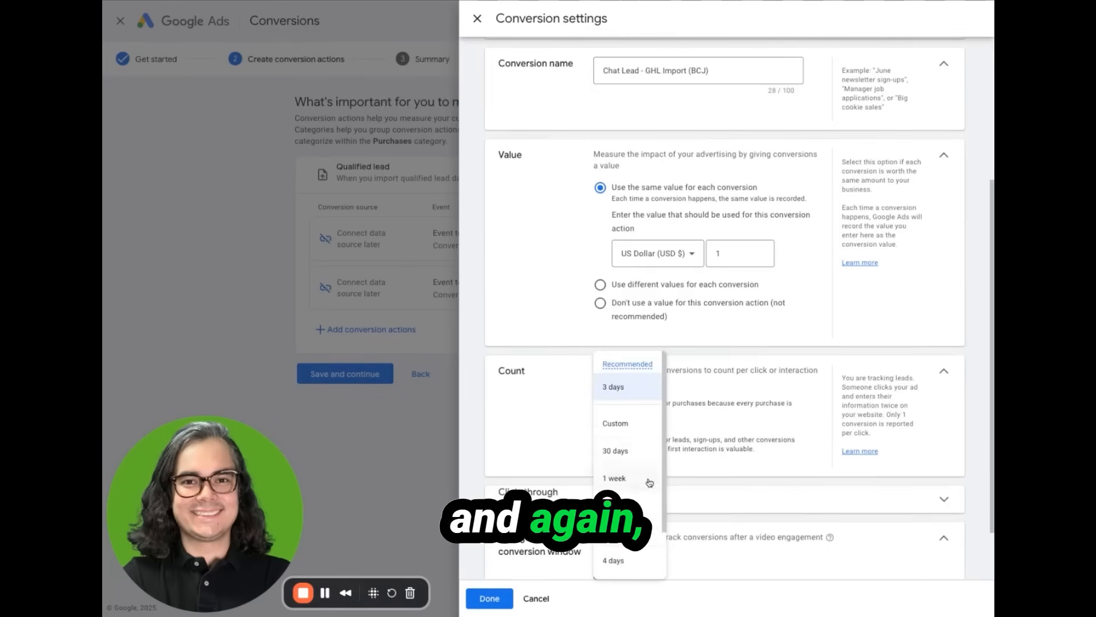
{"action": "left_click", "coordinate": [637, 451]}
{"action": "scroll", "coordinate": [702, 448], "scroll_direction": "down", "scroll_amount": 1}
{"action": "left_click", "coordinate": [489, 598]}
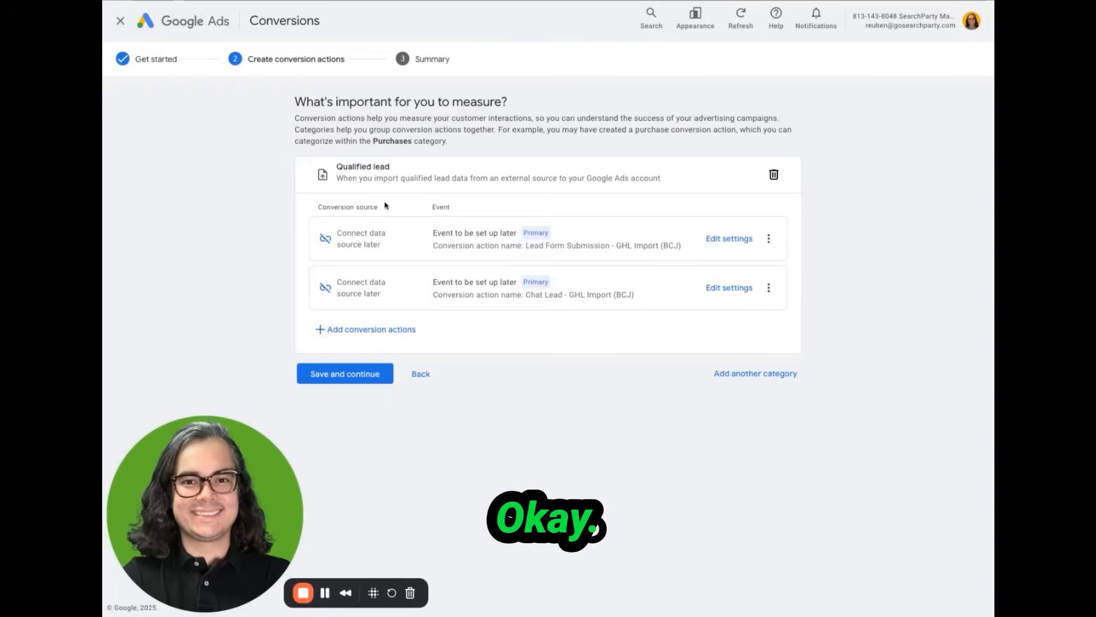
Save the two new conversion actions, finish the conversion setup, and check their status under the Qualified lead goal
{"action": "left_click", "coordinate": [360, 381]}
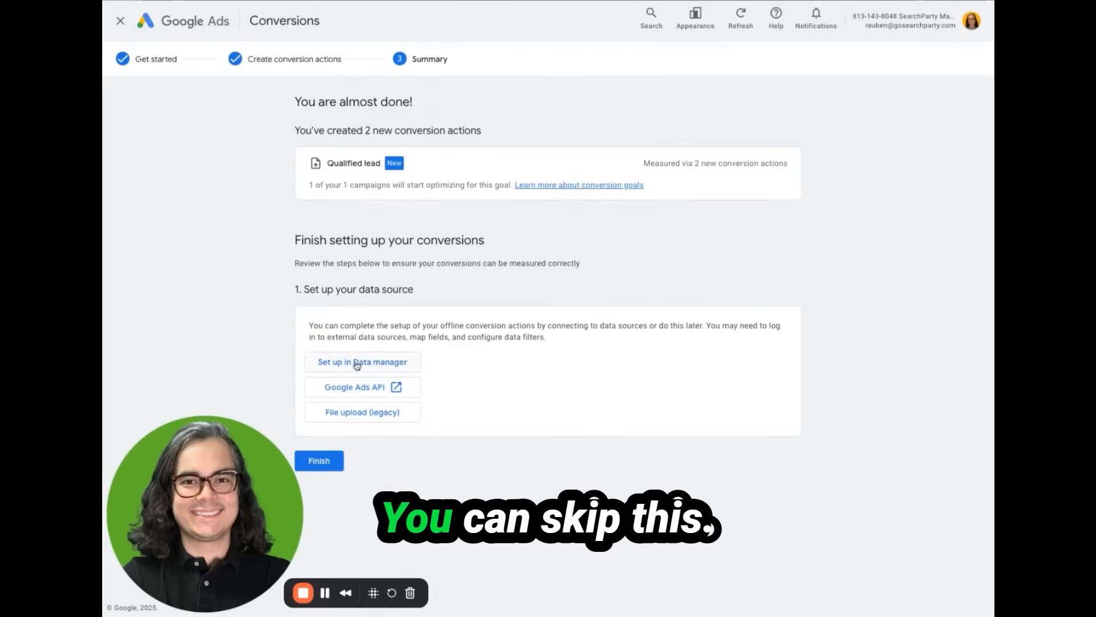
{"action": "left_click", "coordinate": [321, 461]}
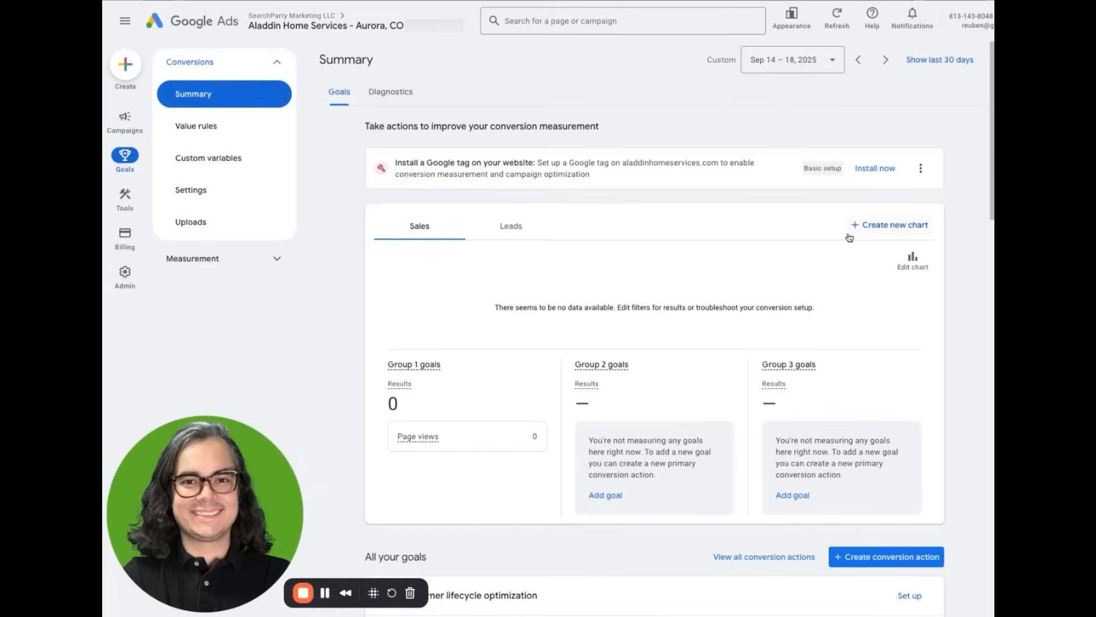
{"action": "scroll", "coordinate": [849, 238], "scroll_direction": "down", "scroll_amount": 10}
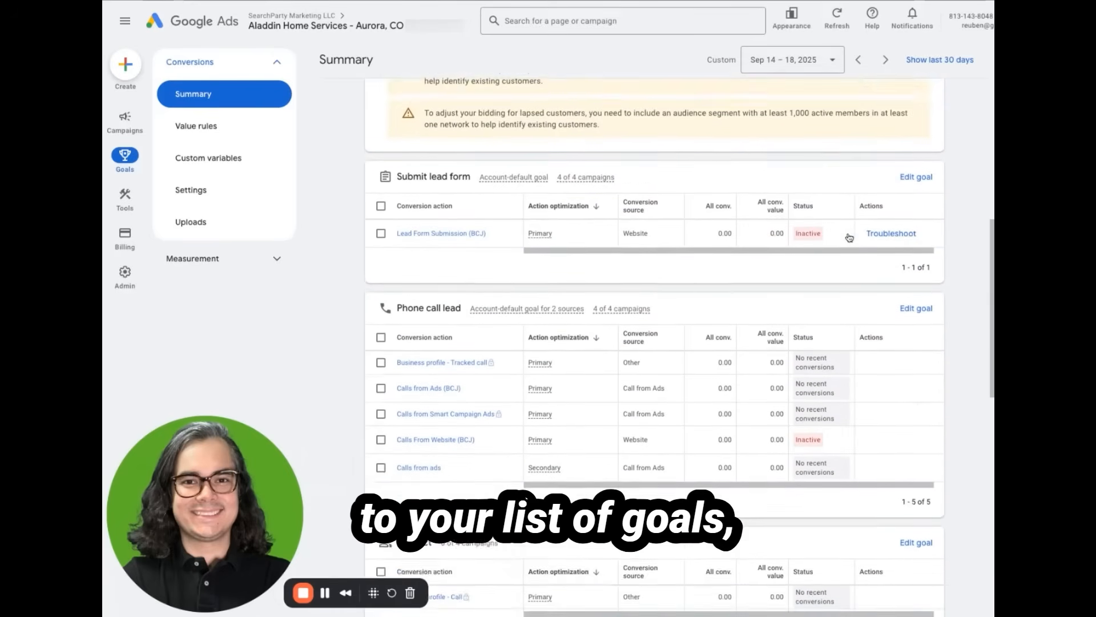
{"action": "scroll", "coordinate": [849, 238], "scroll_direction": "down", "scroll_amount": 1}
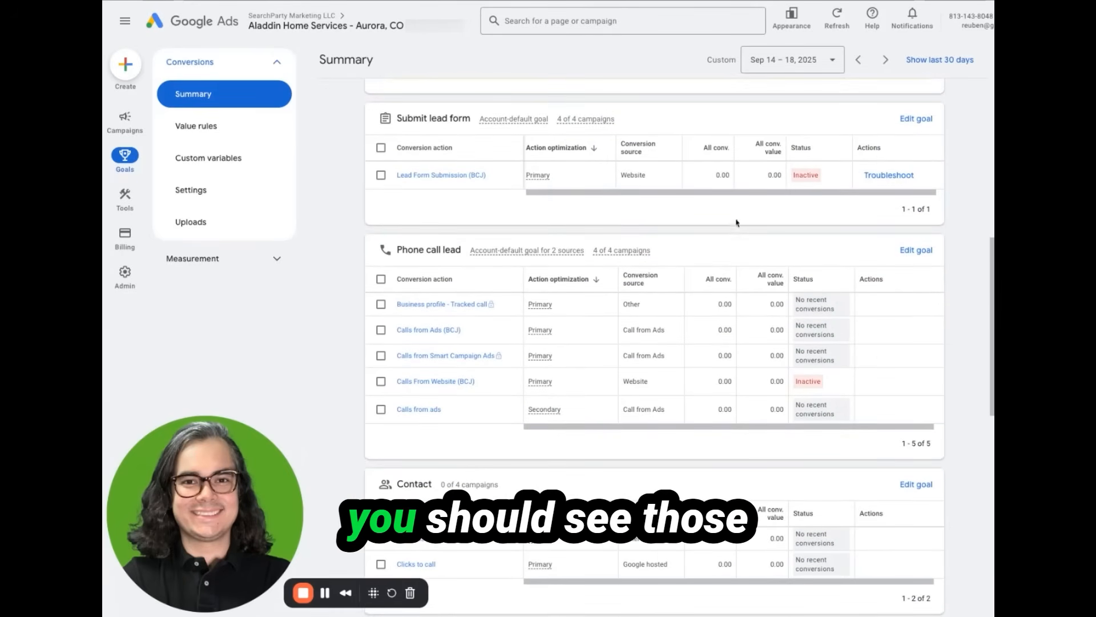
{"action": "scroll", "coordinate": [736, 234], "scroll_direction": "down", "scroll_amount": 10}
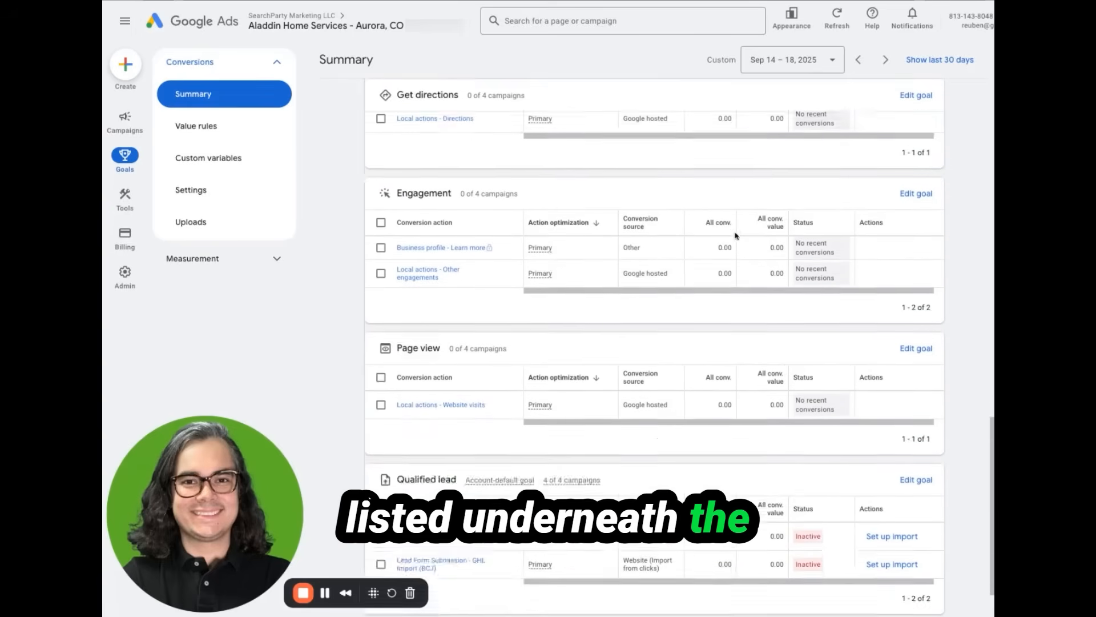
{"action": "scroll", "coordinate": [736, 234], "scroll_direction": "down", "scroll_amount": 1}
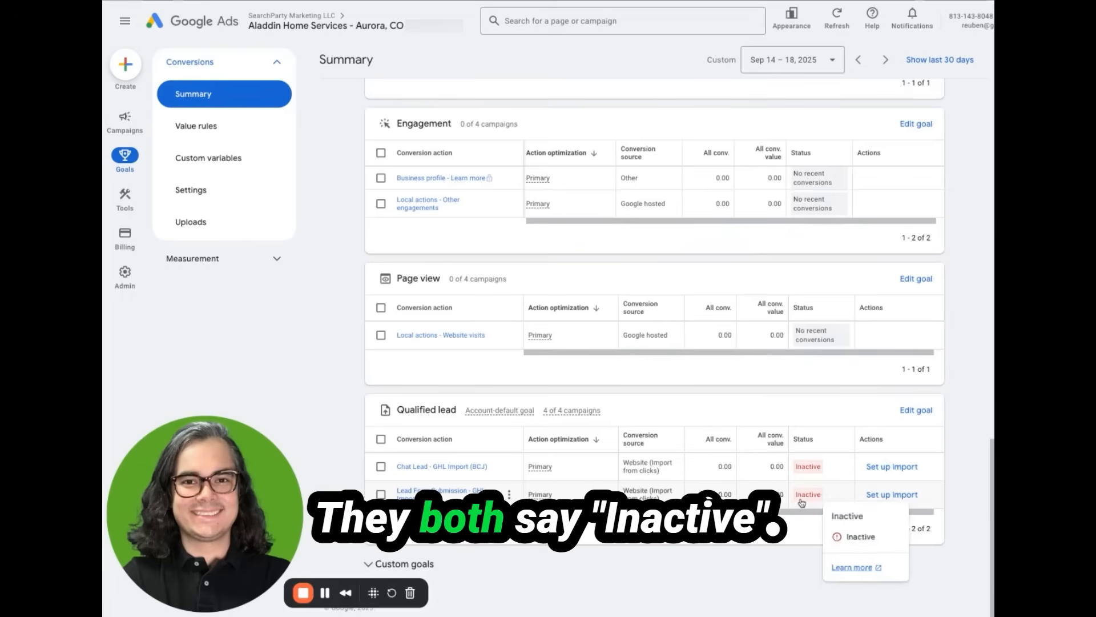
{"action": "mouse_move", "coordinate": [813, 471]}
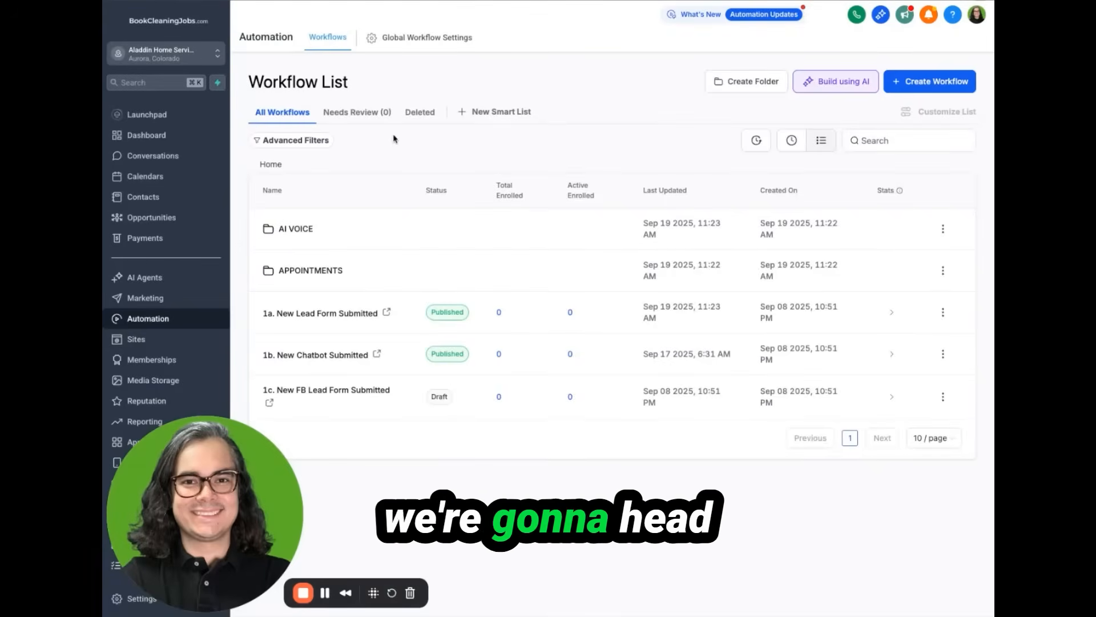
Switch to GoHighLevel and check the connected Google account and its Adwords account selections in the Integrations settings
{"action": "left_click", "coordinate": [138, 598]}
{"action": "scroll", "coordinate": [171, 440], "scroll_direction": "down", "scroll_amount": 5}
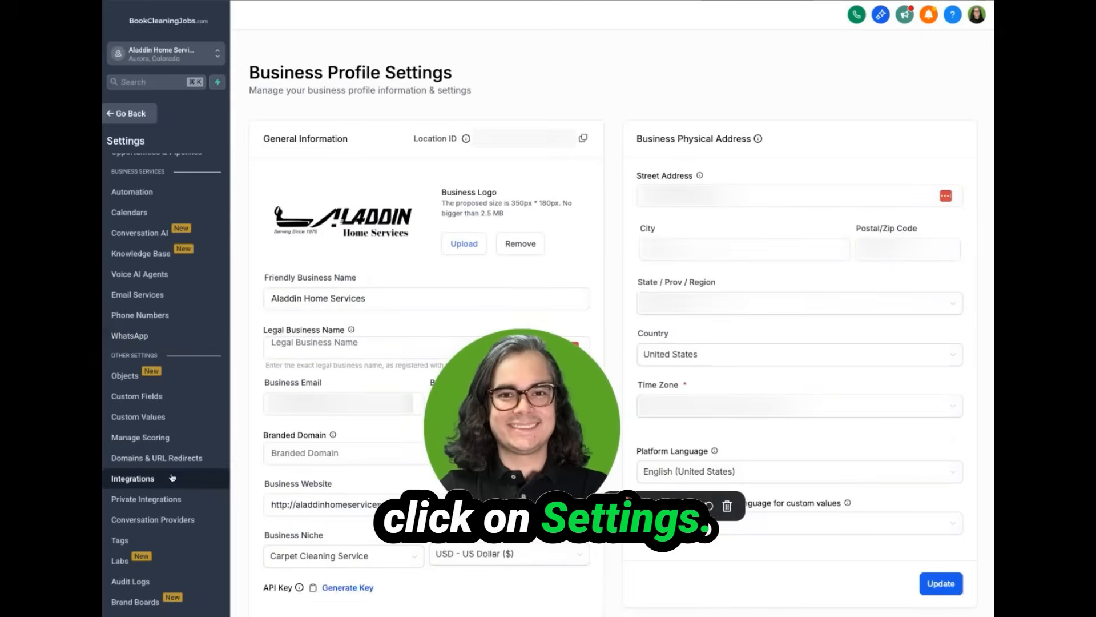
{"action": "left_click", "coordinate": [172, 477]}
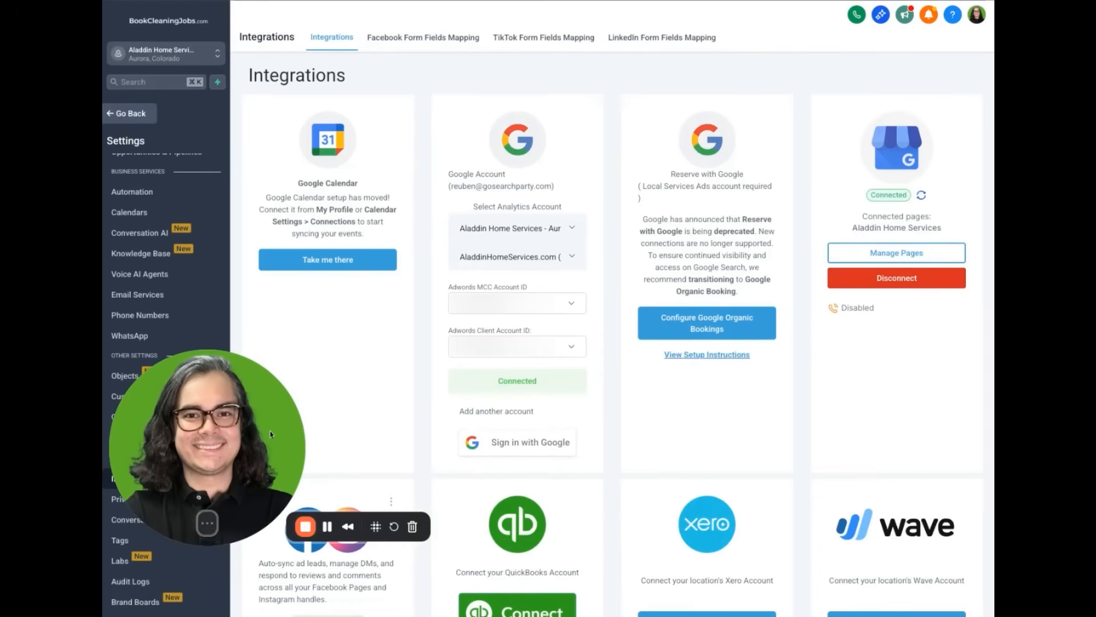
{"action": "left_click", "coordinate": [138, 115]}
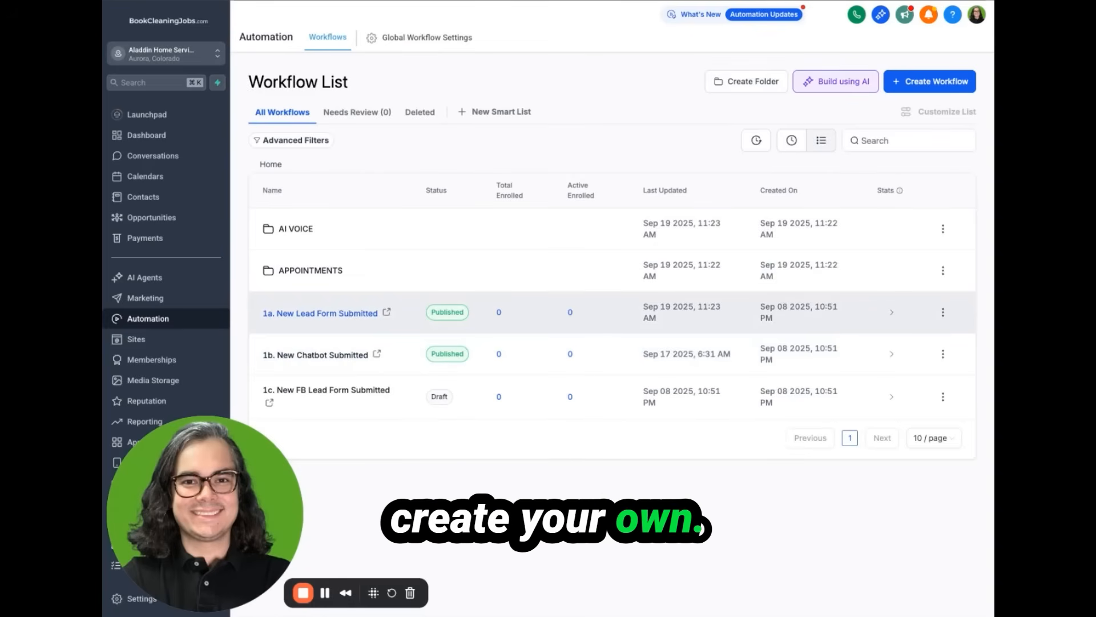
Open the "1a. New Lead Form Submitted" workflow and examine the form filter of its Lead Form Submitted trigger
{"action": "left_click", "coordinate": [320, 313]}
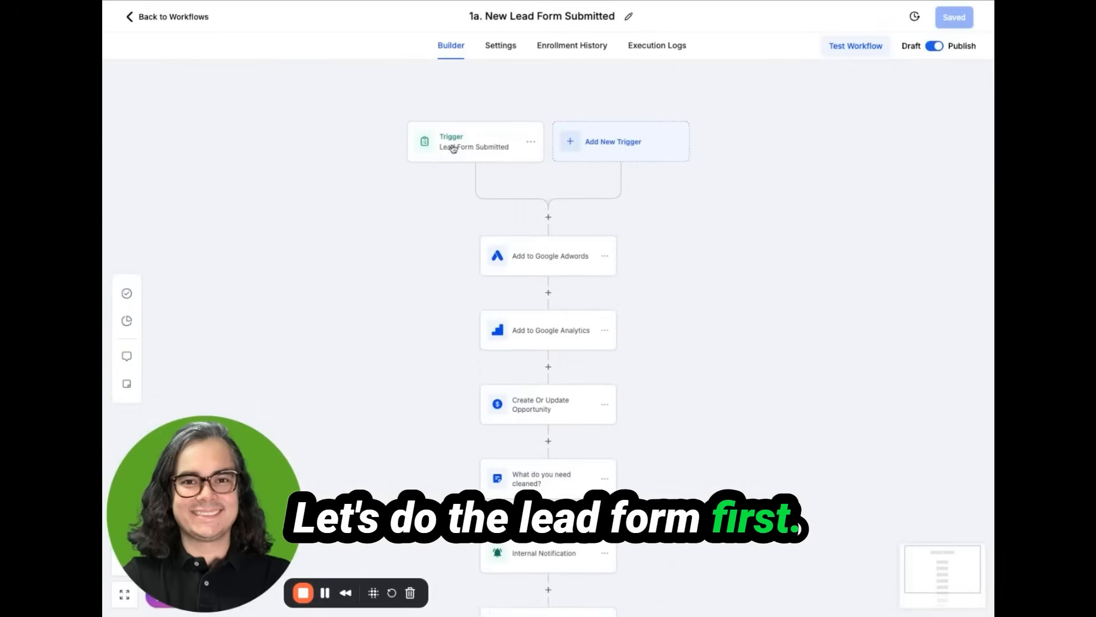
{"action": "left_click", "coordinate": [453, 147]}
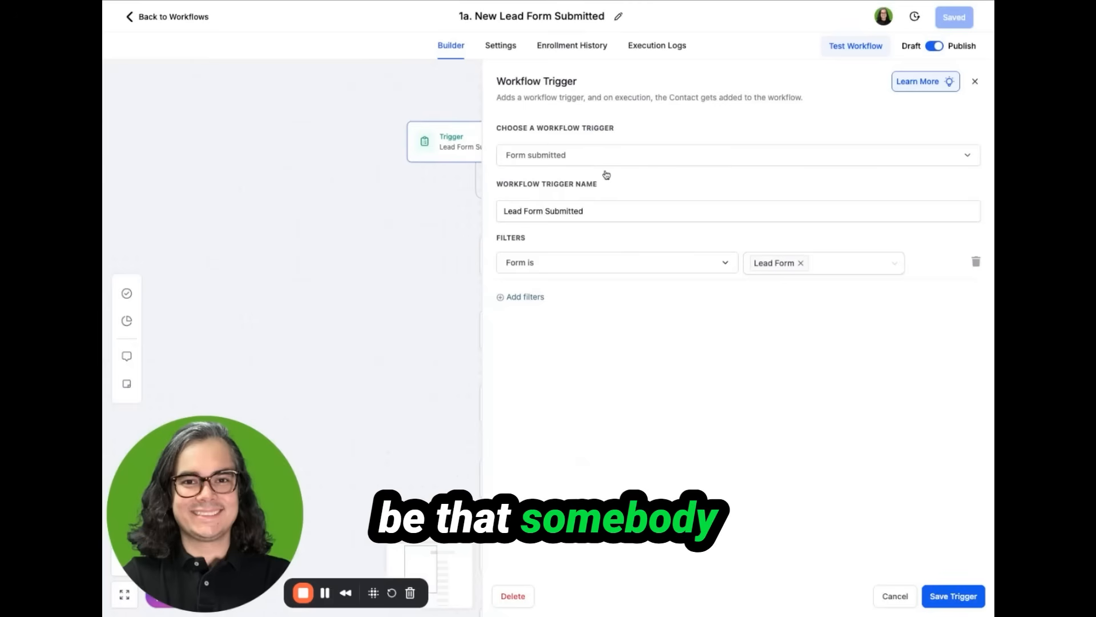
{"action": "left_click", "coordinate": [470, 127]}
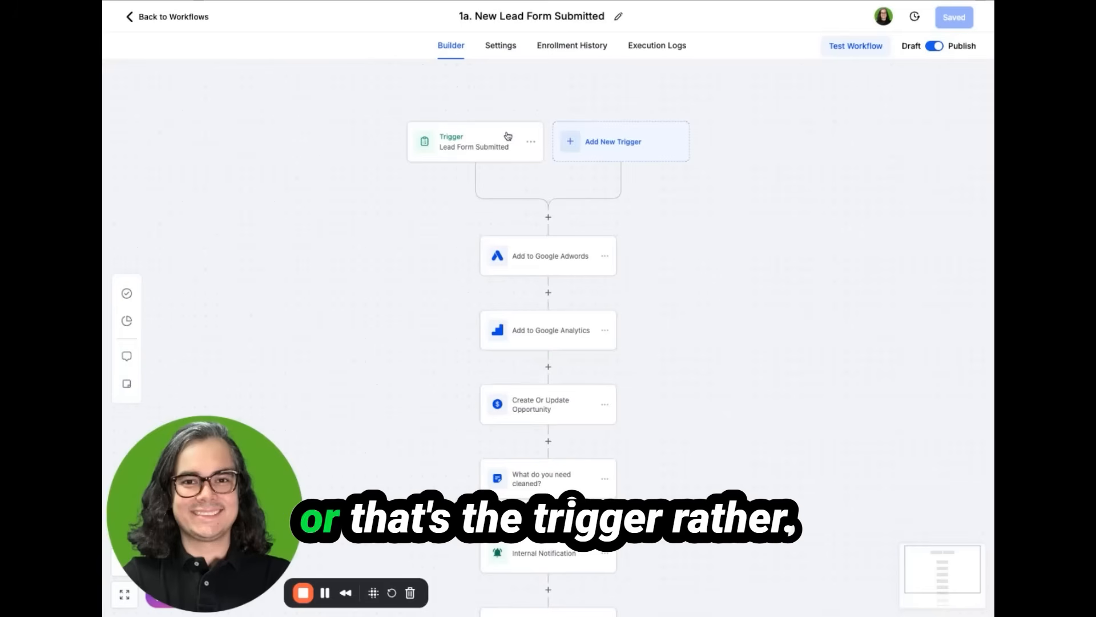
{"action": "left_click", "coordinate": [526, 148]}
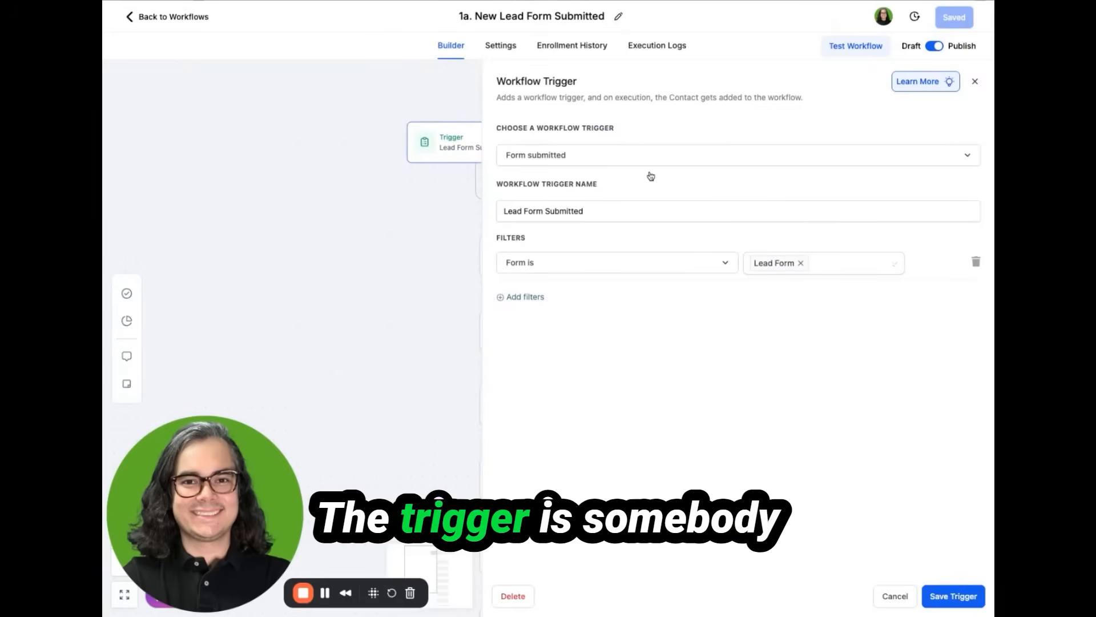
{"action": "left_click", "coordinate": [637, 258]}
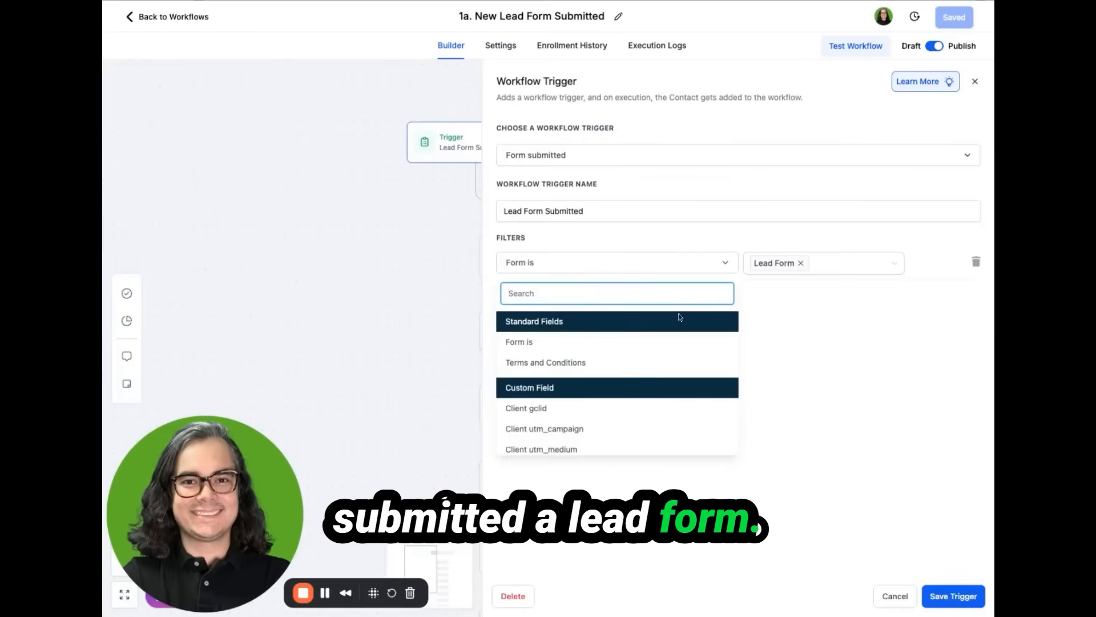
{"action": "left_click", "coordinate": [805, 303]}
{"action": "left_click", "coordinate": [874, 269]}
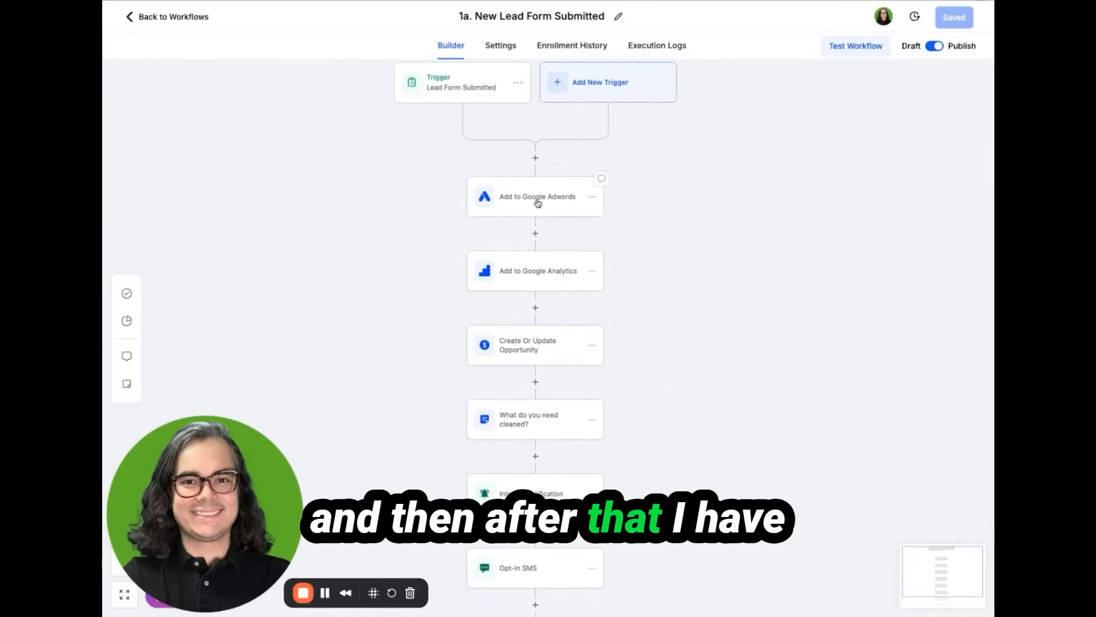
{"action": "scroll", "coordinate": [631, 330], "scroll_direction": "up", "scroll_amount": 1}
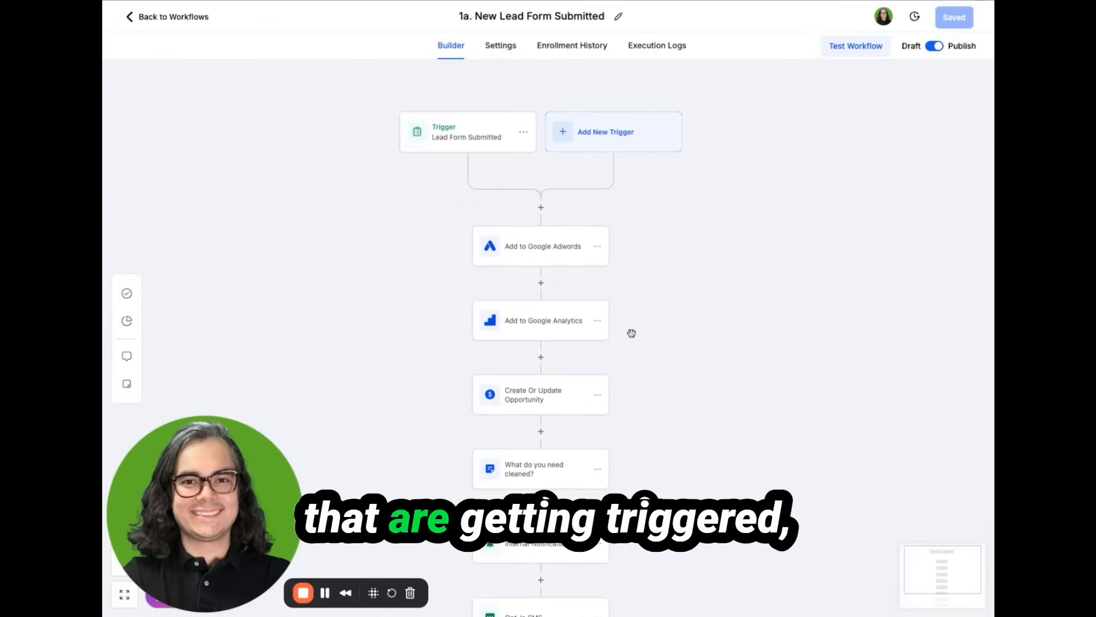
{"action": "left_click", "coordinate": [546, 250]}
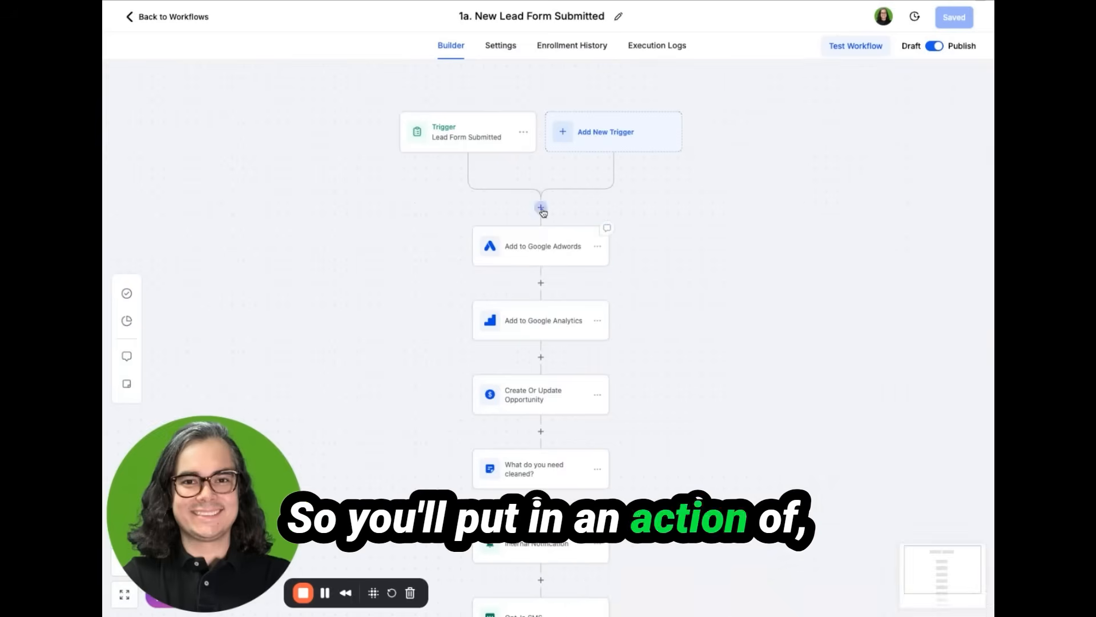
{"action": "left_click", "coordinate": [540, 208]}
{"action": "type", "text": "add to google"}
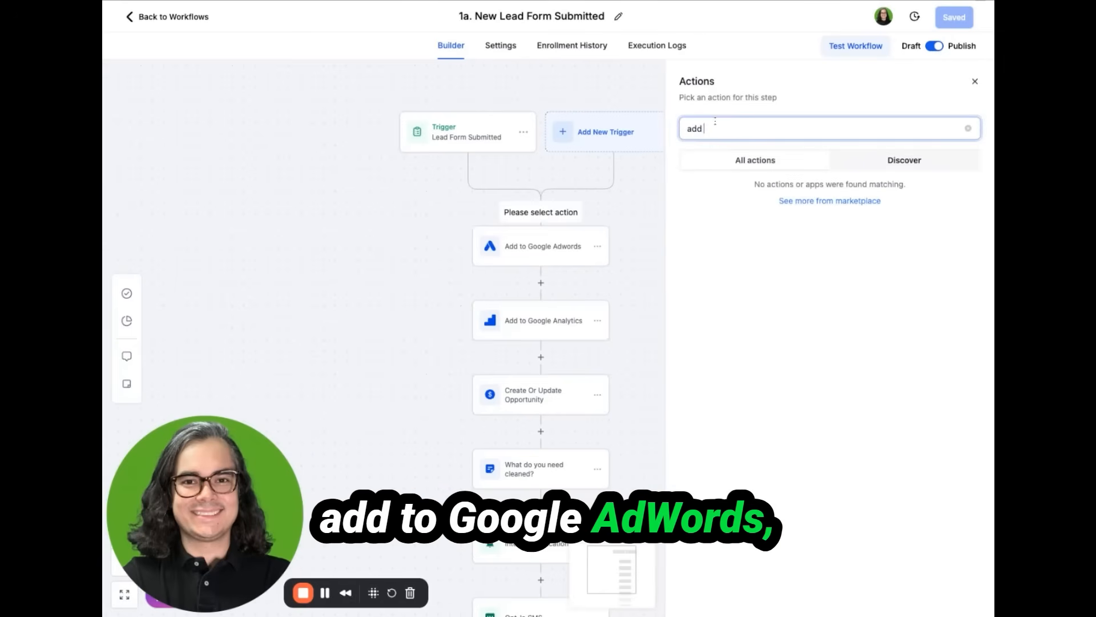
{"action": "left_click", "coordinate": [543, 250]}
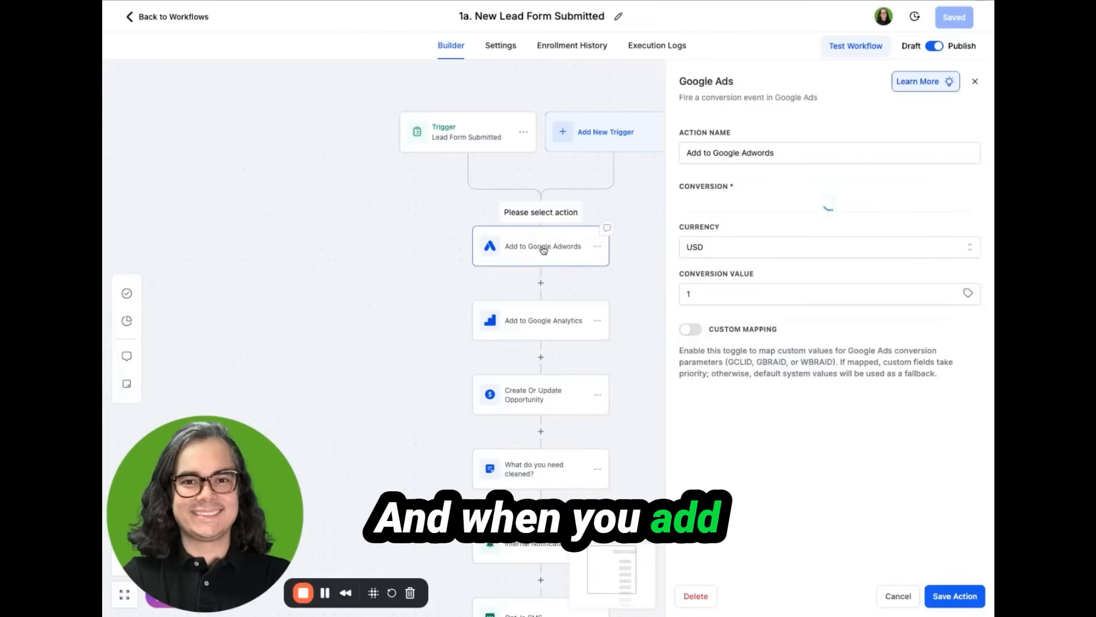
{"action": "left_click", "coordinate": [898, 595]}
Set the Add to Google Adwords action's conversion to "Lead Form Submission - GHL Import (BCJ)" and save the action and the workflow
{"action": "left_click", "coordinate": [528, 256]}
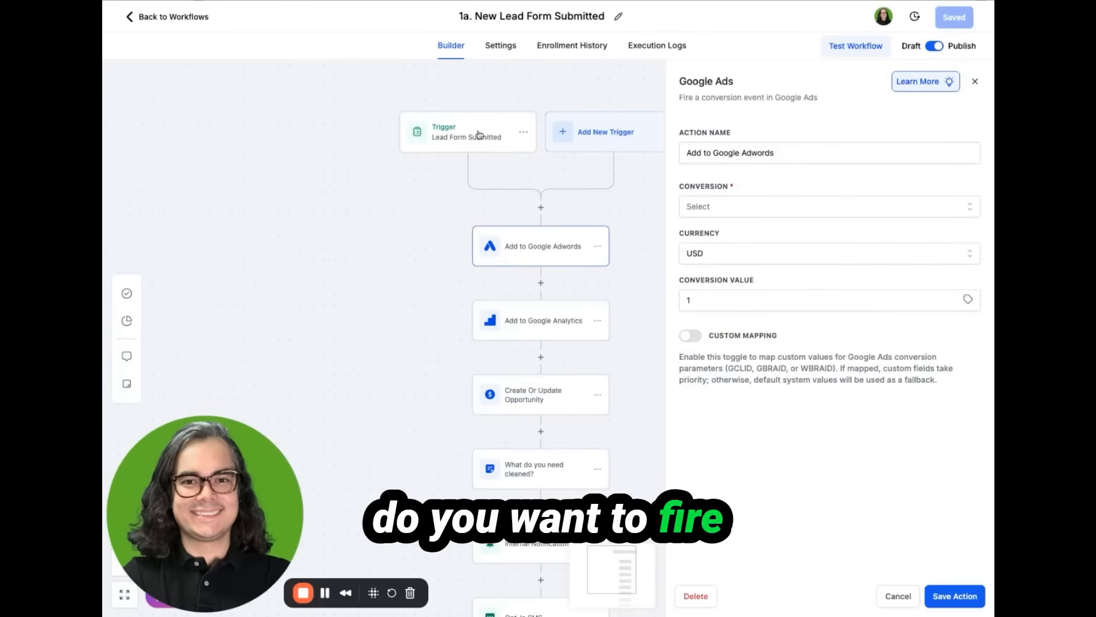
{"action": "left_click", "coordinate": [755, 212]}
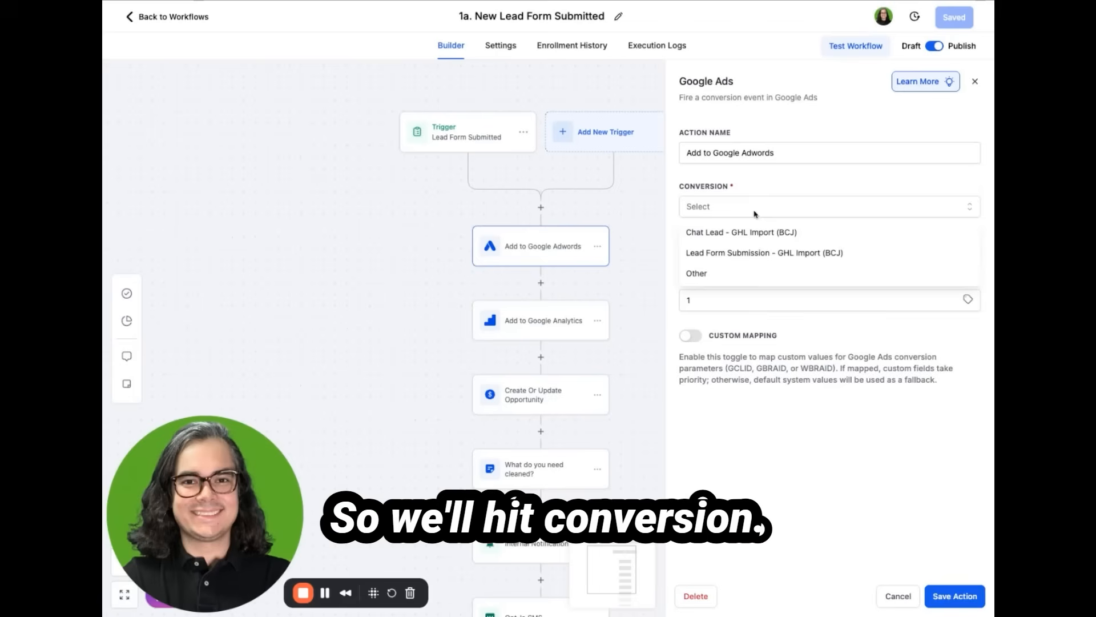
{"action": "left_click", "coordinate": [749, 255]}
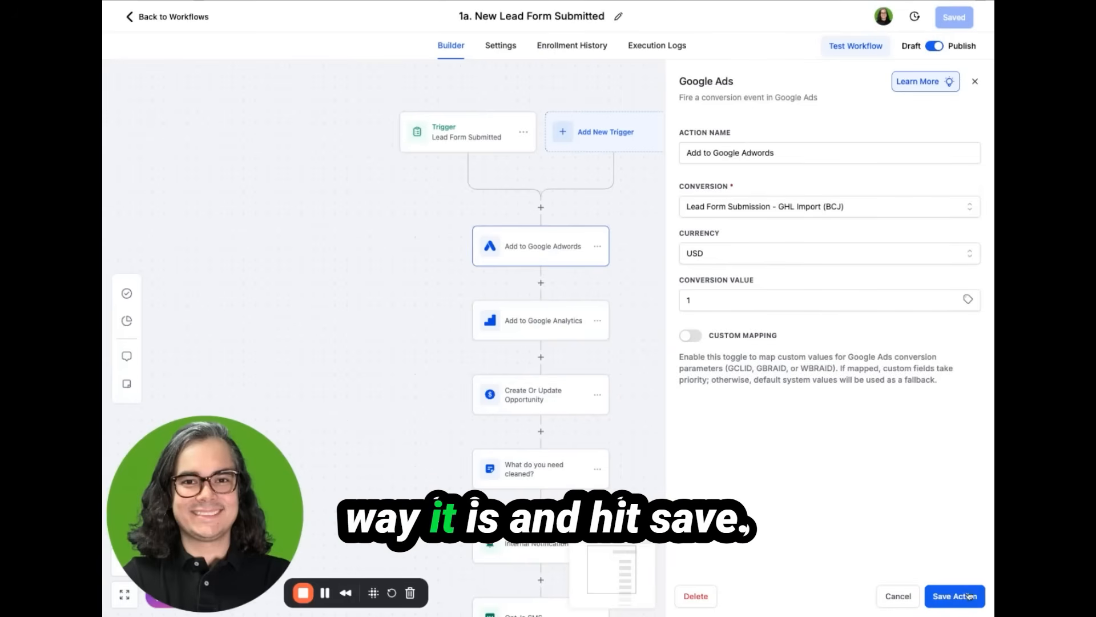
{"action": "left_click", "coordinate": [969, 596]}
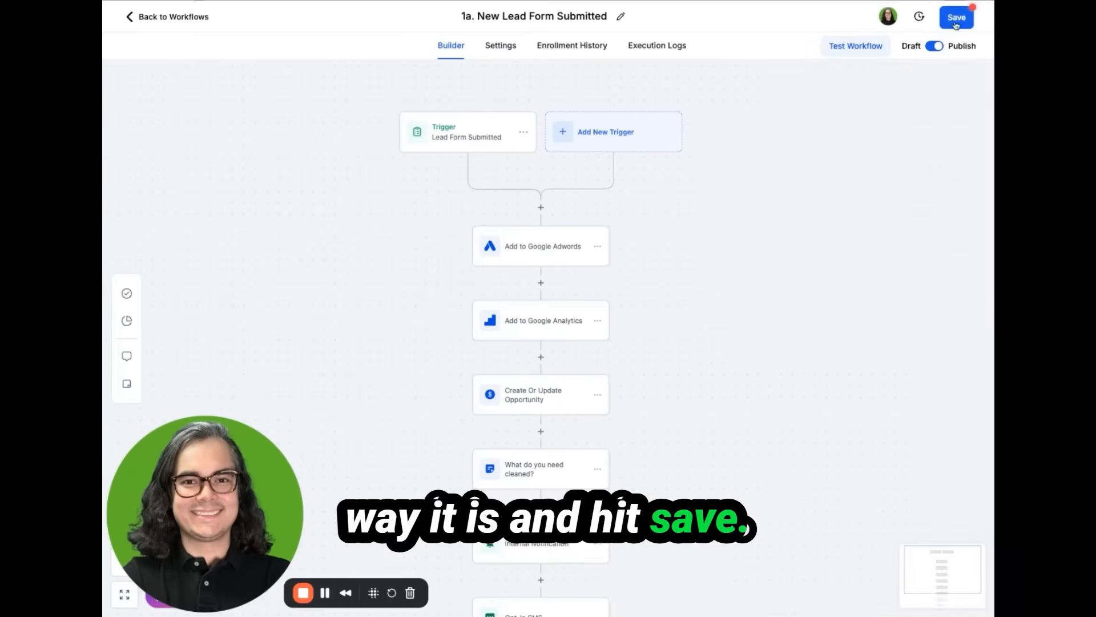
{"action": "left_click", "coordinate": [956, 18]}
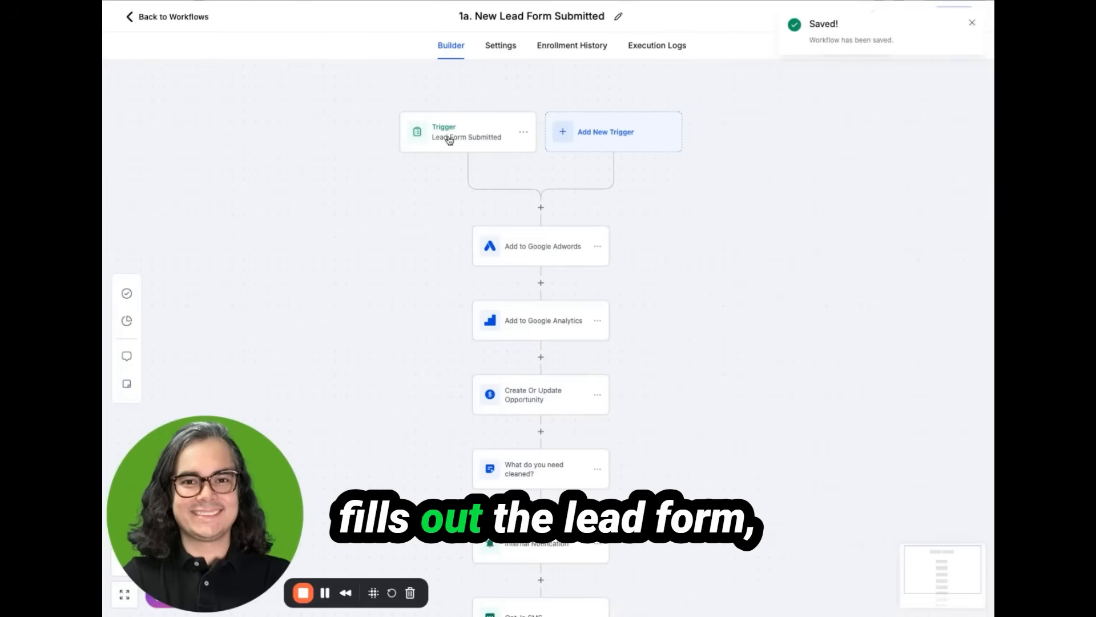
Review the lead form workflow's Google Adwords action, and check the status and conversion counts of the Qualified lead actions in Google Ads
{"action": "left_click", "coordinate": [534, 247]}
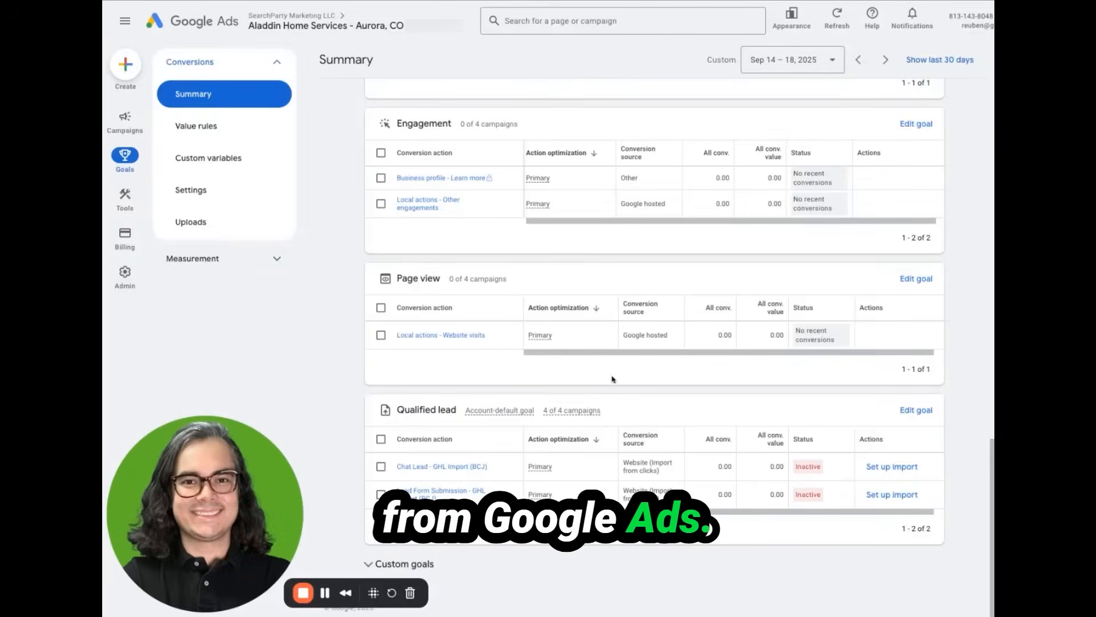
{"action": "mouse_move", "coordinate": [808, 472]}
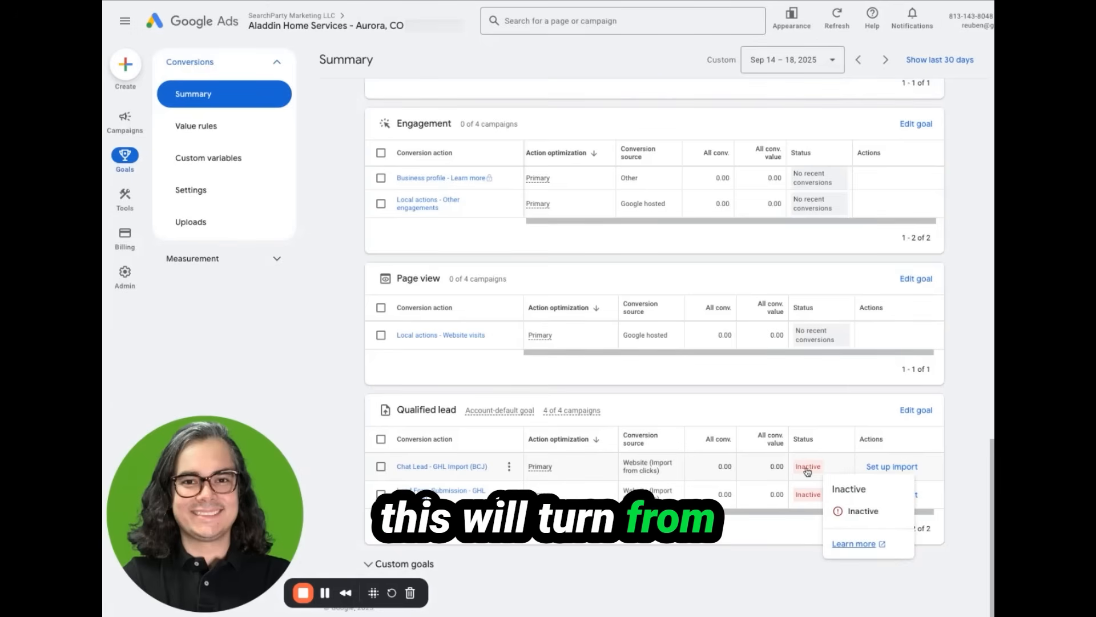
{"action": "mouse_move", "coordinate": [808, 501]}
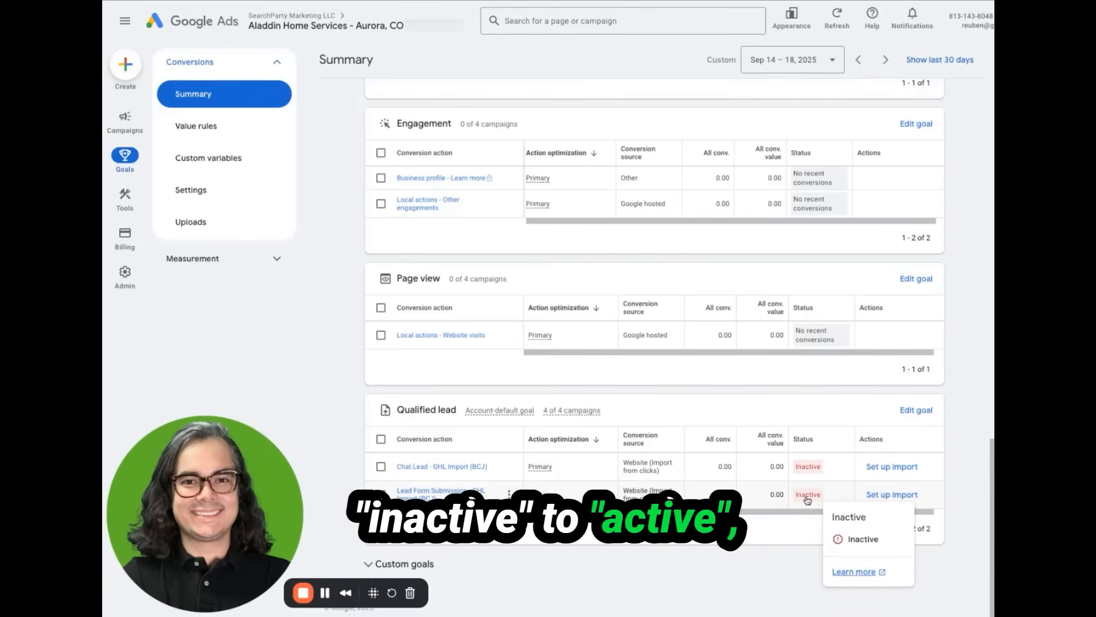
{"action": "left_click_drag", "start_coordinate": [761, 501], "coordinate": [720, 495]}
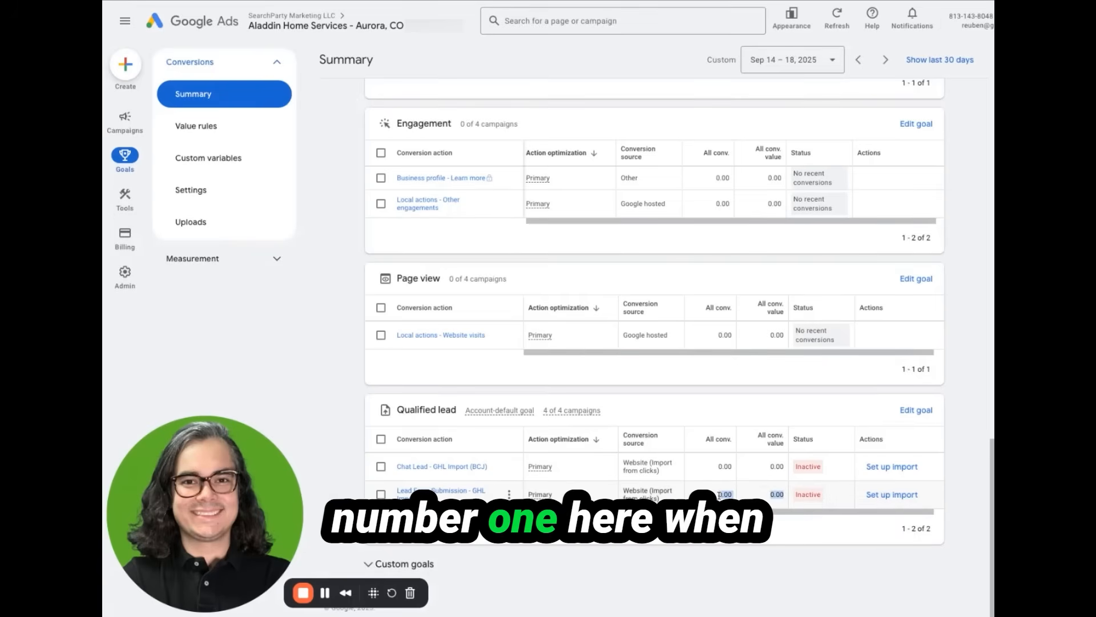
{"action": "left_click", "coordinate": [721, 494]}
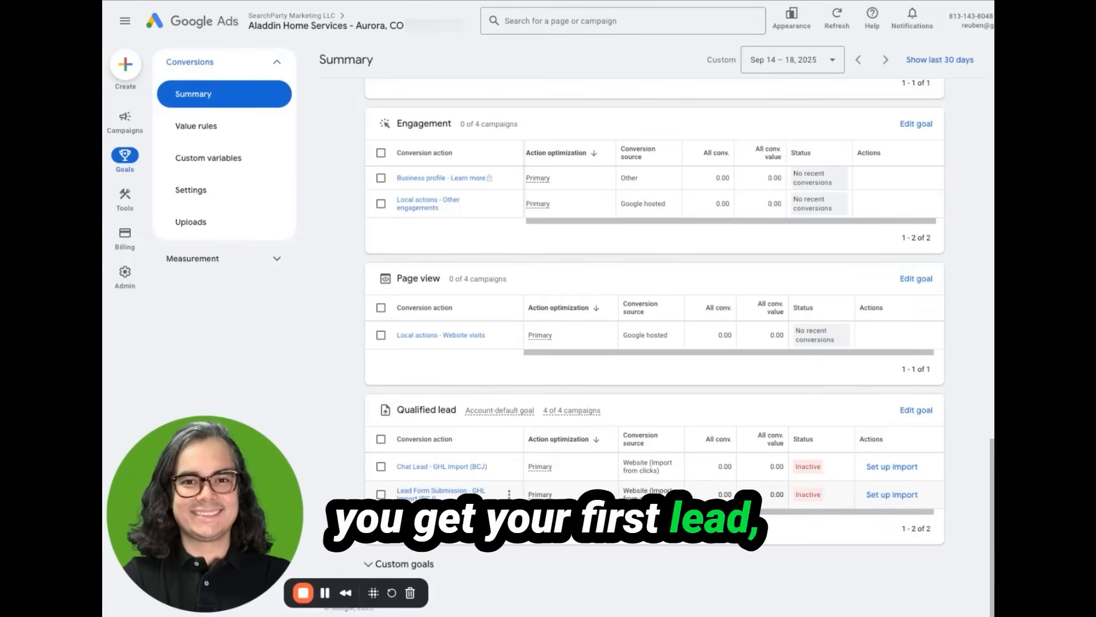
{"action": "double_click", "coordinate": [723, 495]}
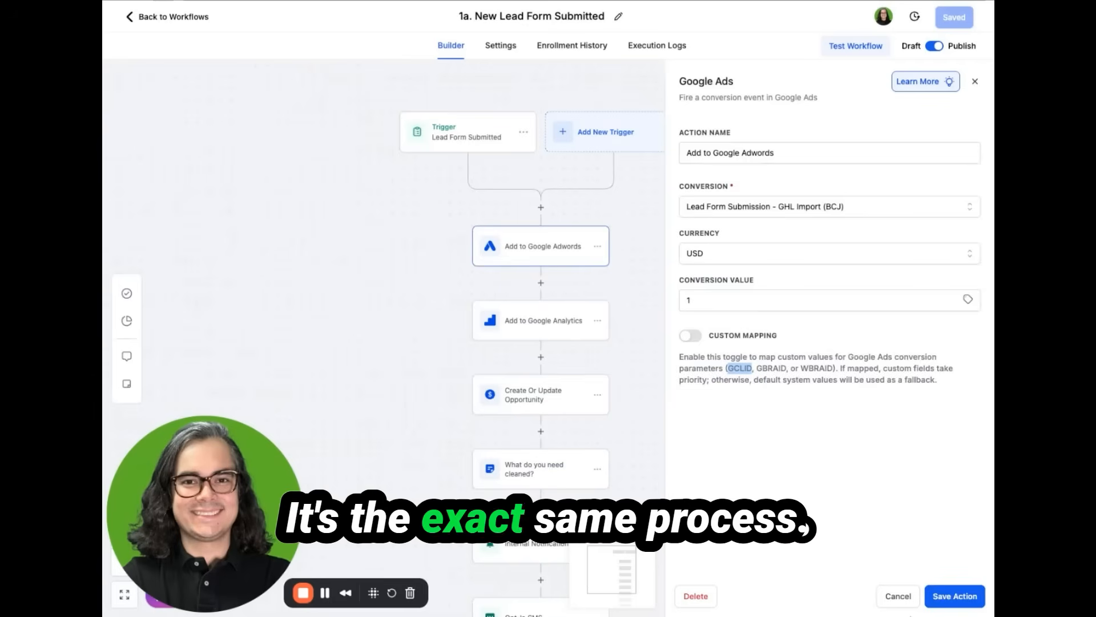
{"action": "left_click", "coordinate": [903, 601]}
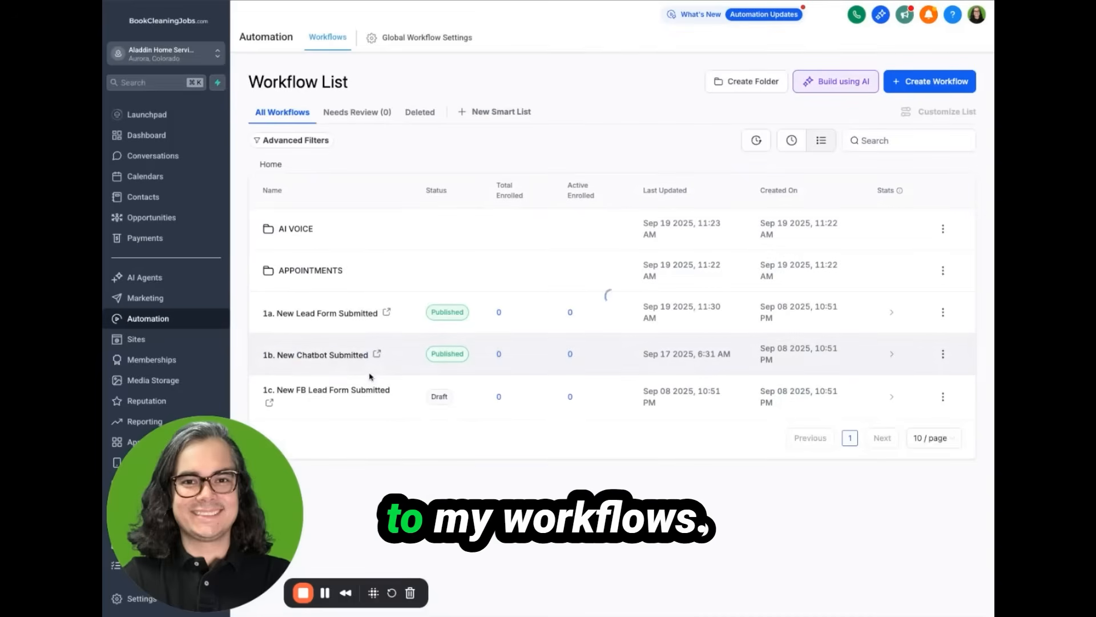
Open the "1b. New Chatbot Submitted" workflow and examine the reply channel filter of its Customer Replied trigger
{"action": "left_click", "coordinate": [335, 357]}
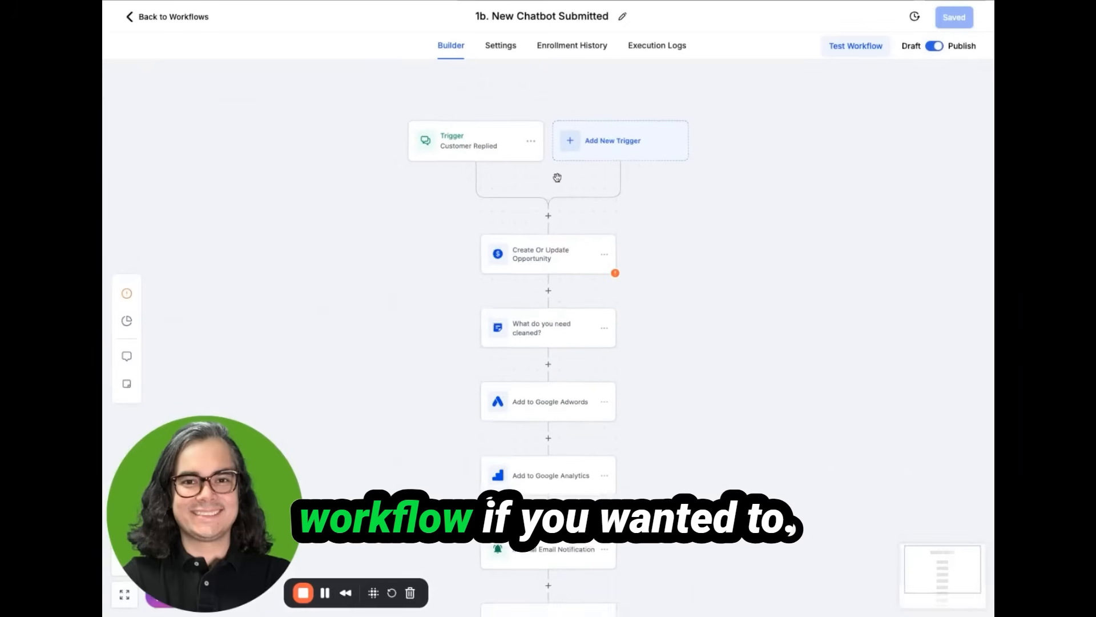
{"action": "left_click", "coordinate": [476, 147]}
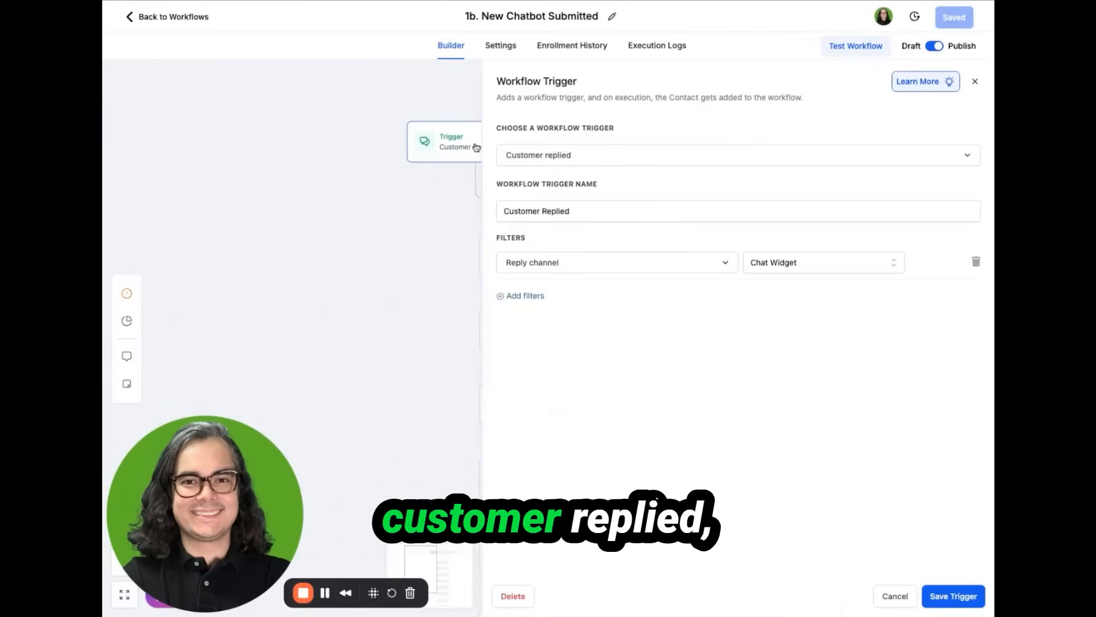
{"action": "left_click", "coordinate": [620, 261]}
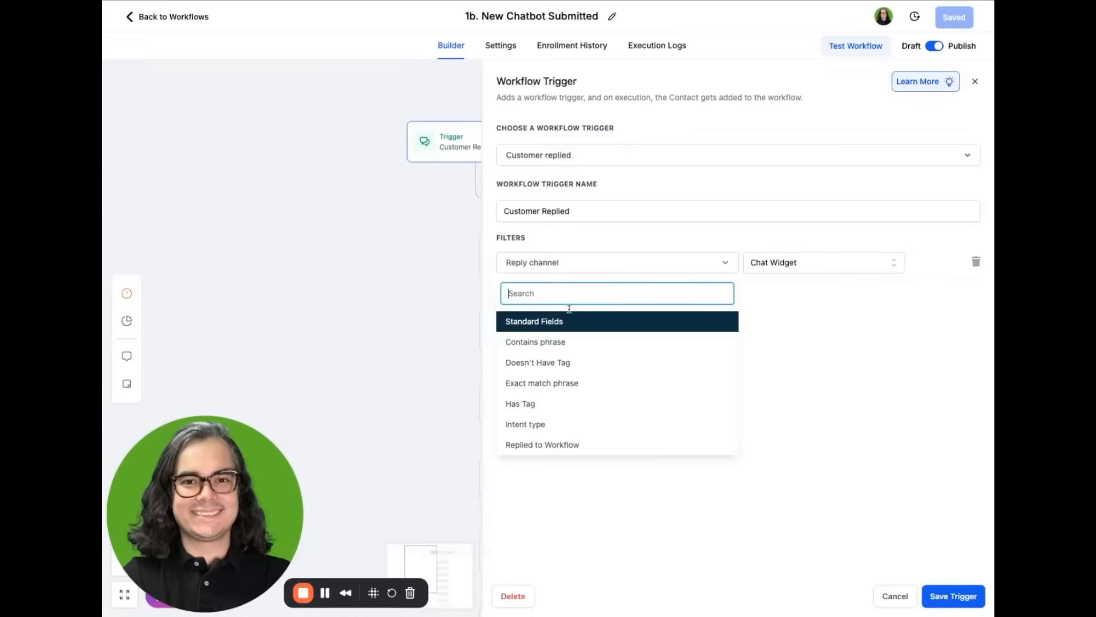
{"action": "left_click", "coordinate": [806, 267]}
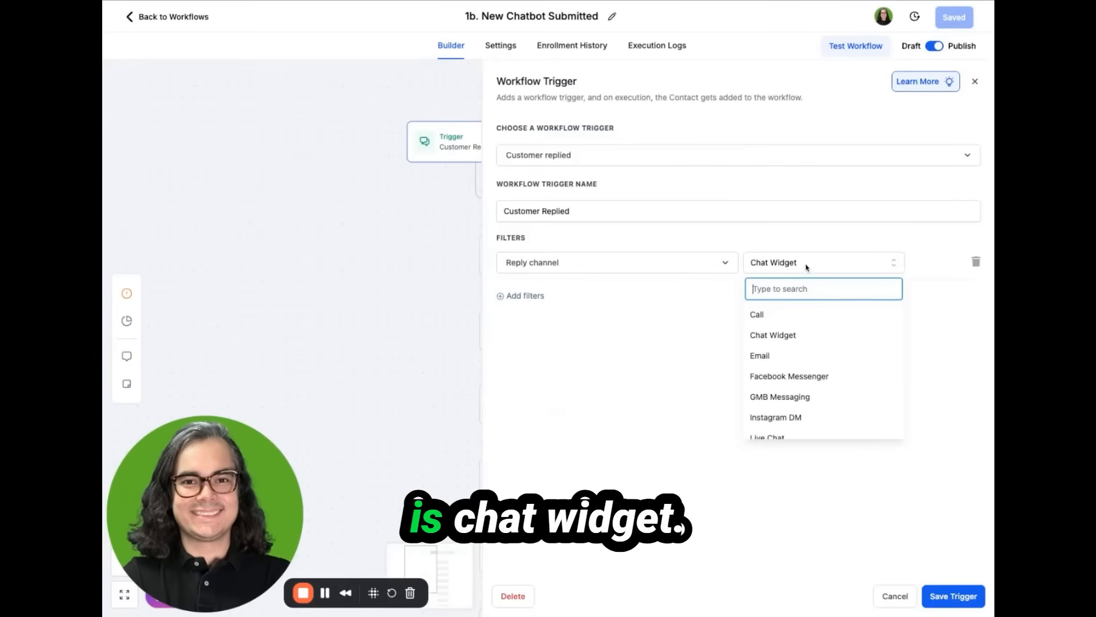
{"action": "left_click", "coordinate": [968, 336]}
{"action": "left_click", "coordinate": [895, 595]}
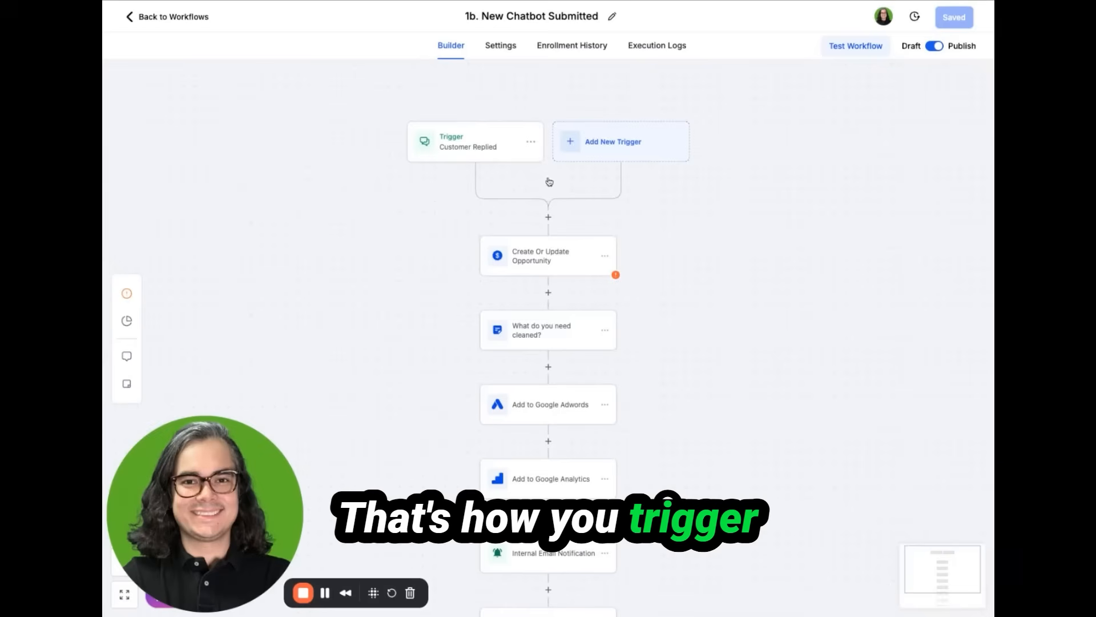
Set the Create Or Update Opportunity action to the Lead Pipeline and the NEW LEADS stage, and save the action
{"action": "left_click", "coordinate": [543, 258]}
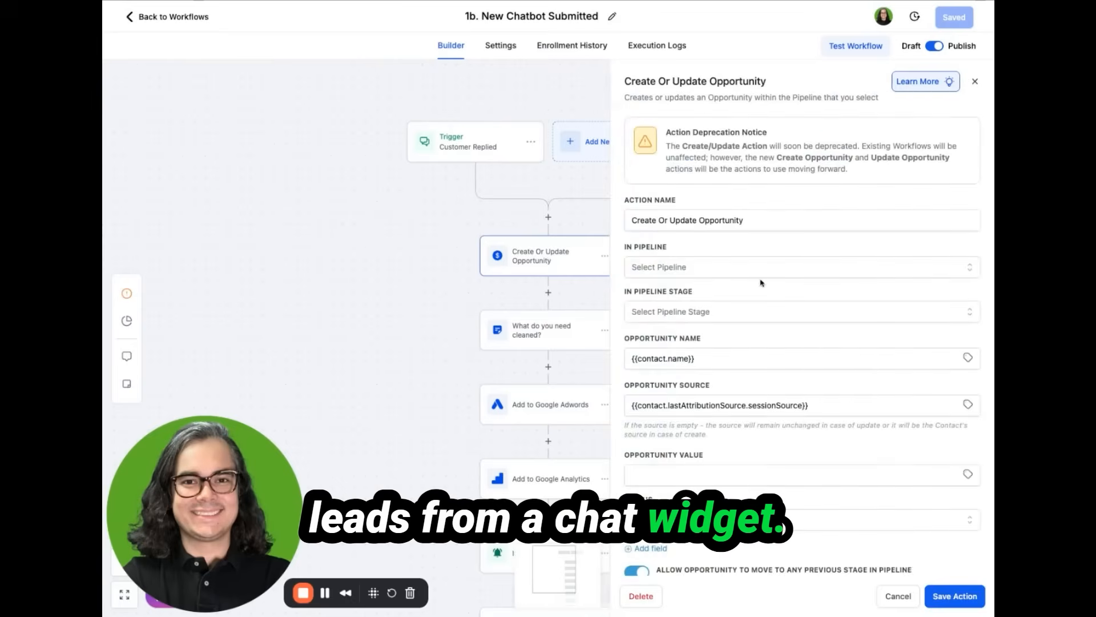
{"action": "left_click", "coordinate": [776, 267]}
{"action": "left_click", "coordinate": [708, 319]}
{"action": "left_click", "coordinate": [708, 311]}
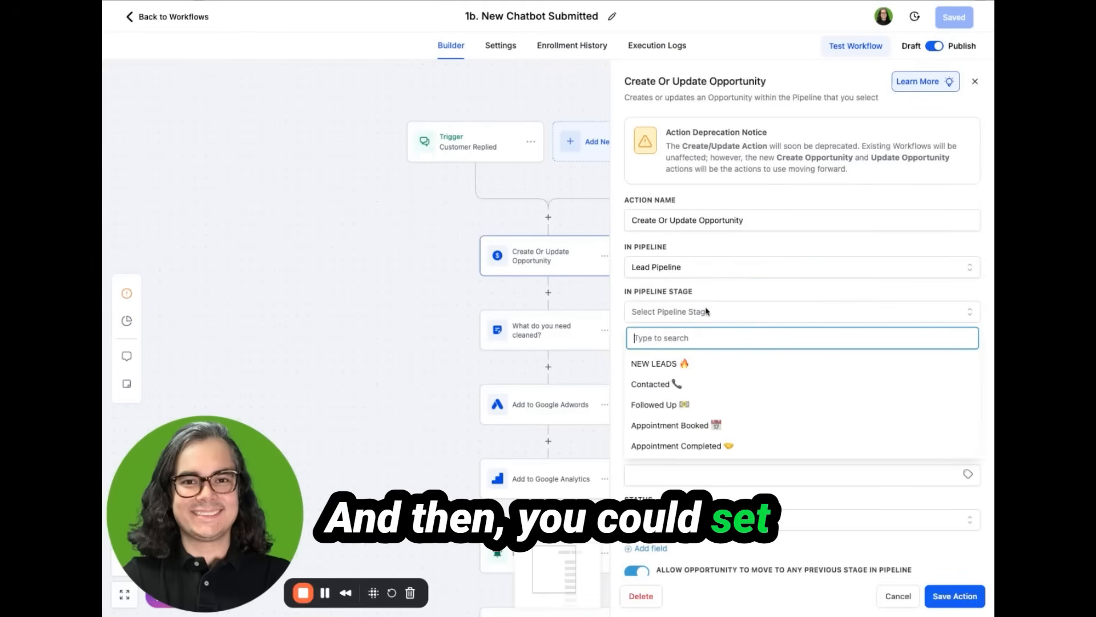
{"action": "left_click", "coordinate": [707, 362]}
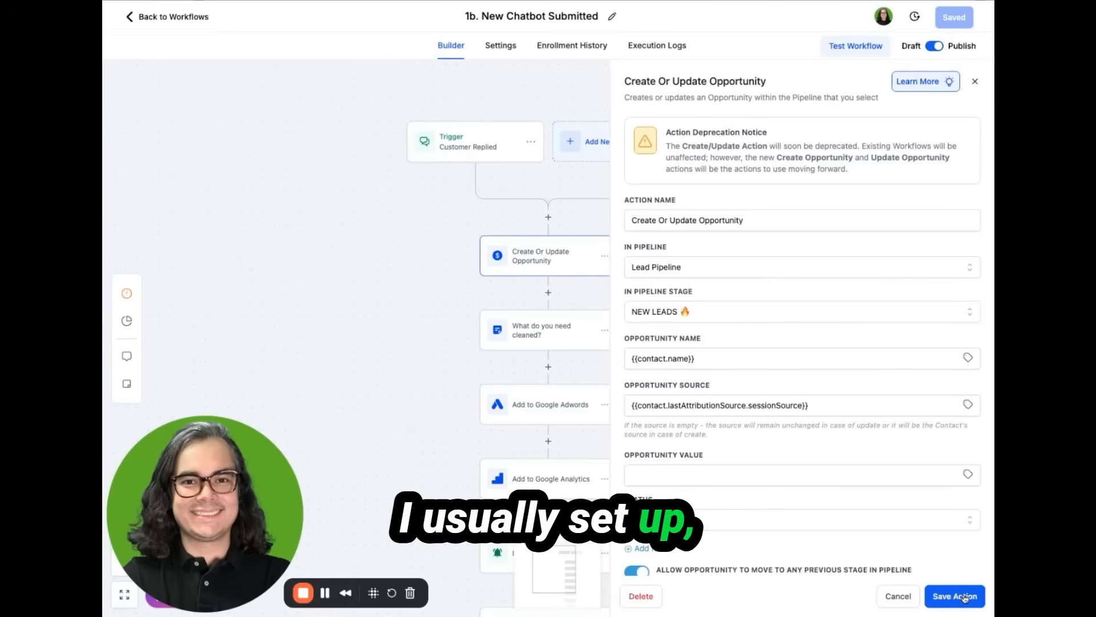
{"action": "left_click", "coordinate": [964, 597]}
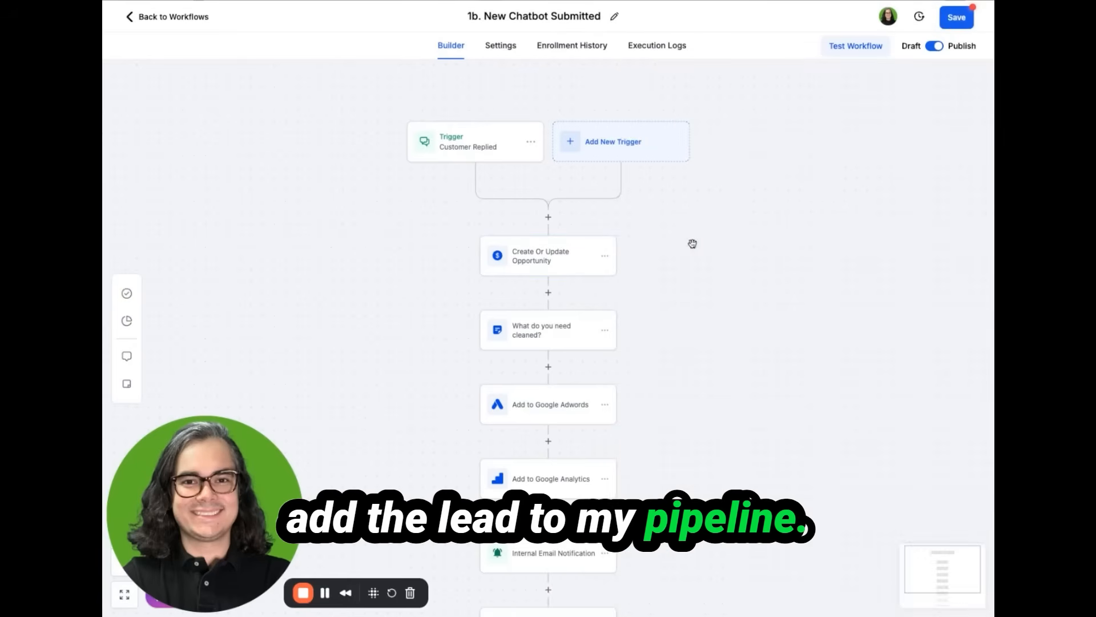
Review the chatbot workflow's note, Google Analytics, internal email notification, opt-in SMS and customer SMS actions
{"action": "left_click", "coordinate": [569, 335]}
{"action": "scroll", "coordinate": [568, 274], "scroll_direction": "down", "scroll_amount": 2}
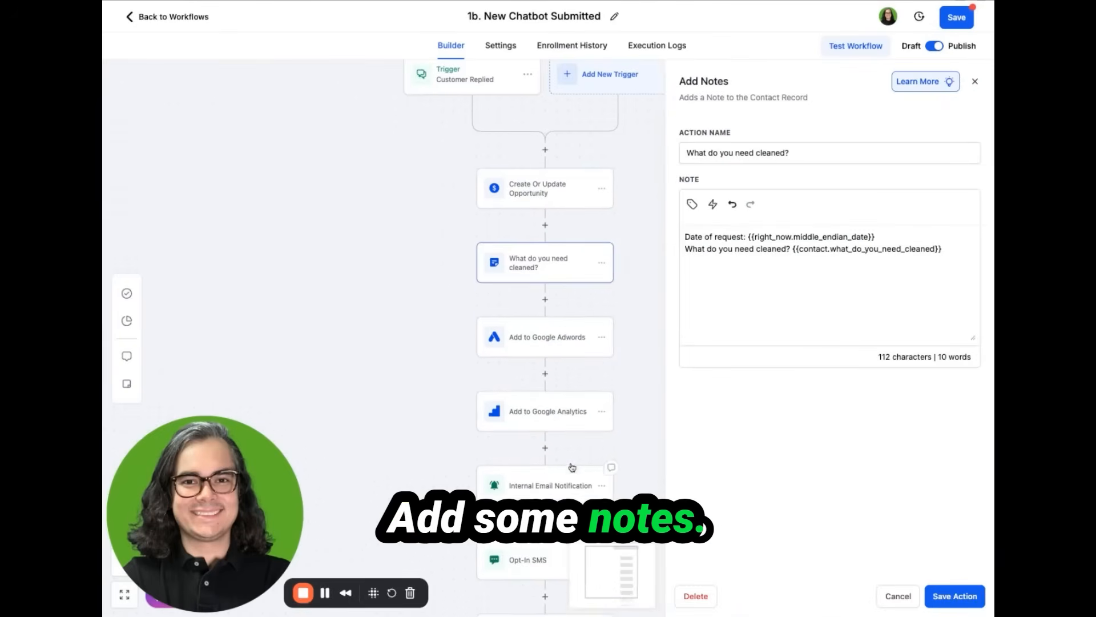
{"action": "left_click", "coordinate": [557, 414]}
{"action": "scroll", "coordinate": [556, 411], "scroll_direction": "down", "scroll_amount": 2}
{"action": "left_click", "coordinate": [552, 379]}
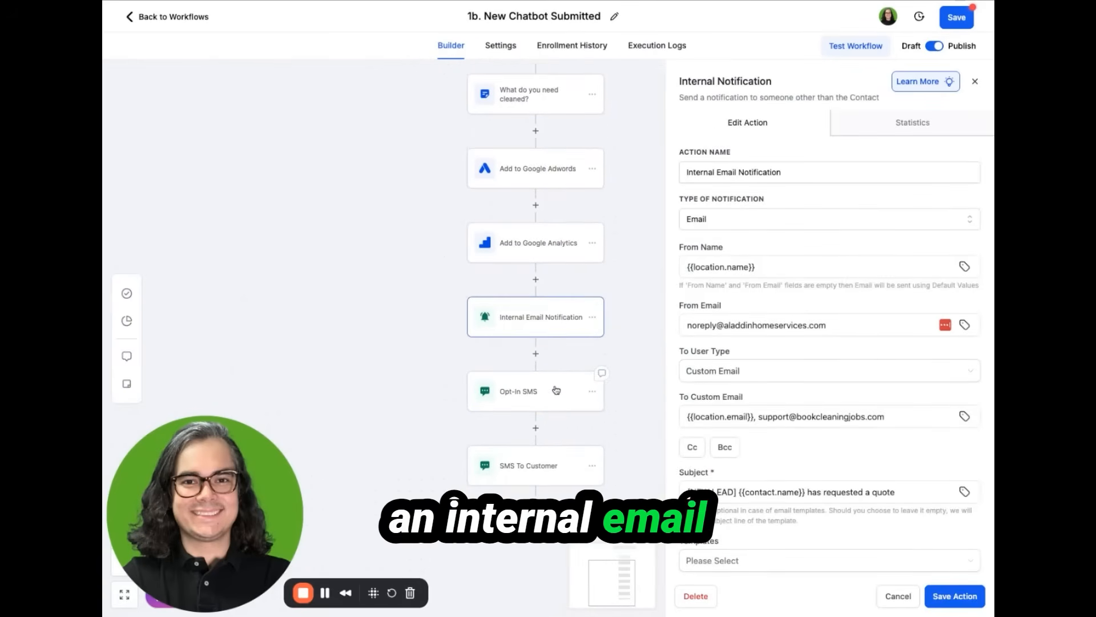
{"action": "left_click", "coordinate": [556, 392]}
{"action": "left_click", "coordinate": [547, 460]}
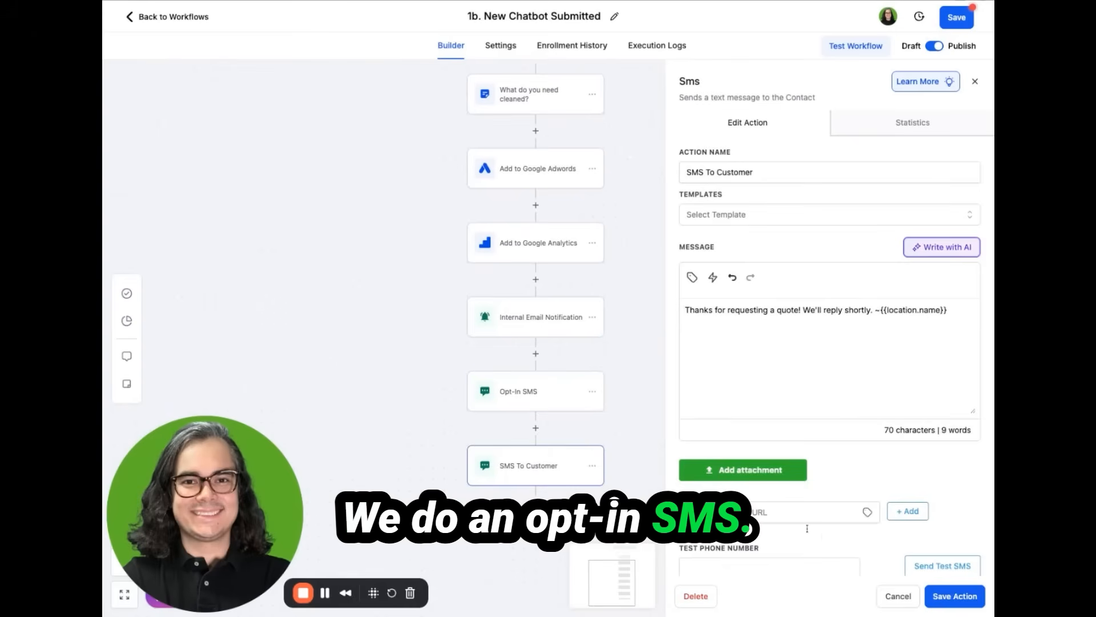
{"action": "left_click", "coordinate": [897, 595]}
{"action": "scroll", "coordinate": [619, 328], "scroll_direction": "up", "scroll_amount": 2}
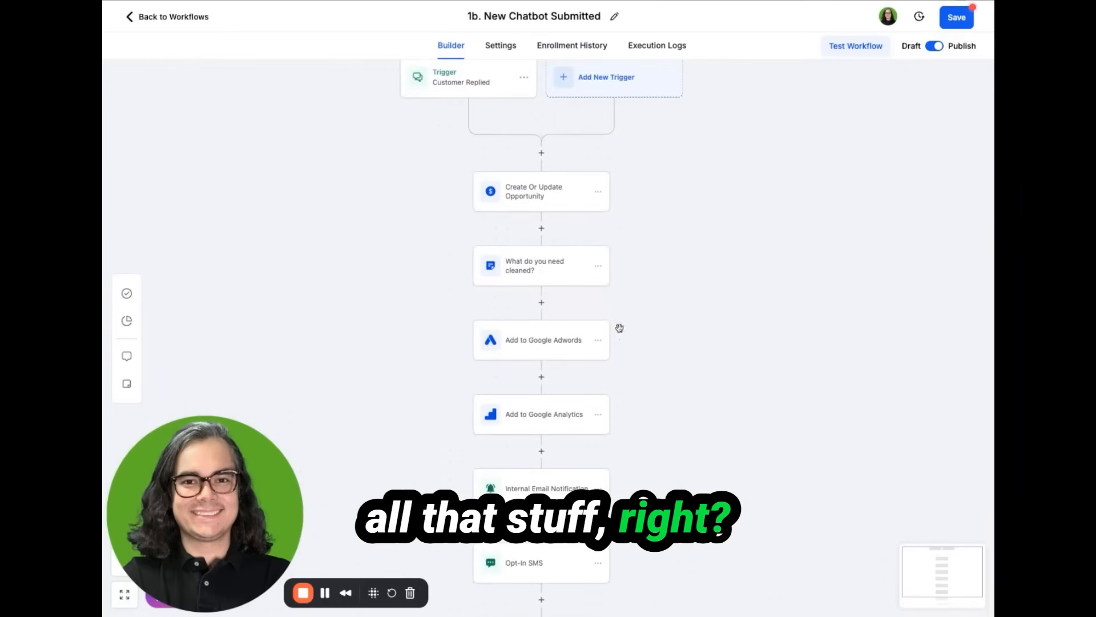
Set the chatbot workflow's Add to Google Adwords conversion to "Chat Lead - GHL Import (BCJ)", and save the action and the workflow
{"action": "left_click", "coordinate": [542, 345]}
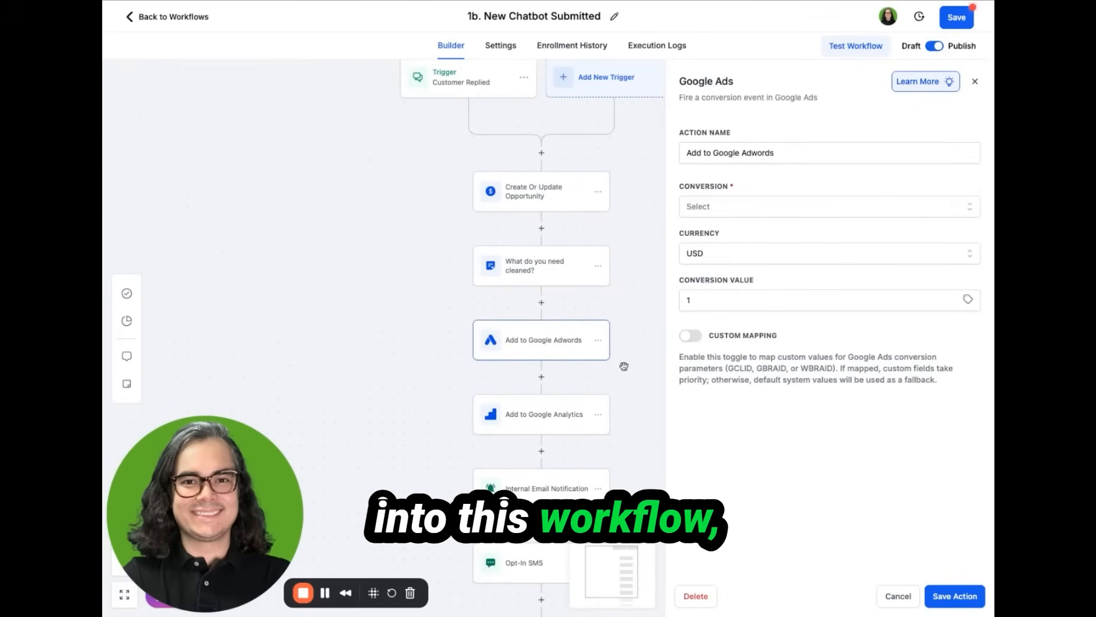
{"action": "scroll", "coordinate": [624, 366], "scroll_direction": "up", "scroll_amount": 1}
{"action": "scroll", "coordinate": [624, 366], "scroll_direction": "right", "scroll_amount": 1}
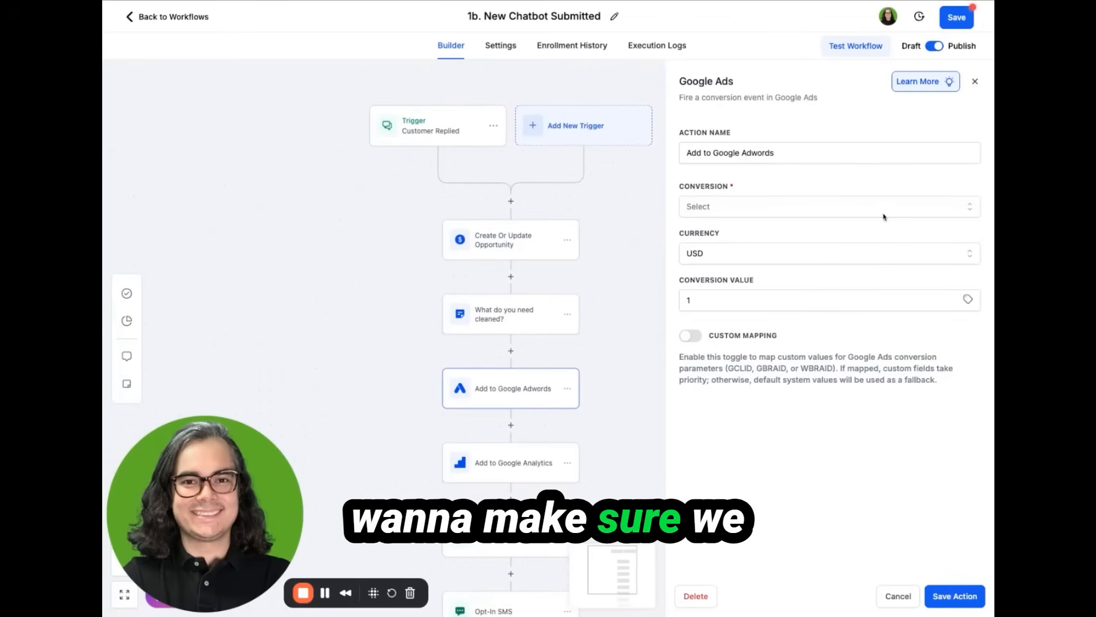
{"action": "left_click", "coordinate": [784, 209]}
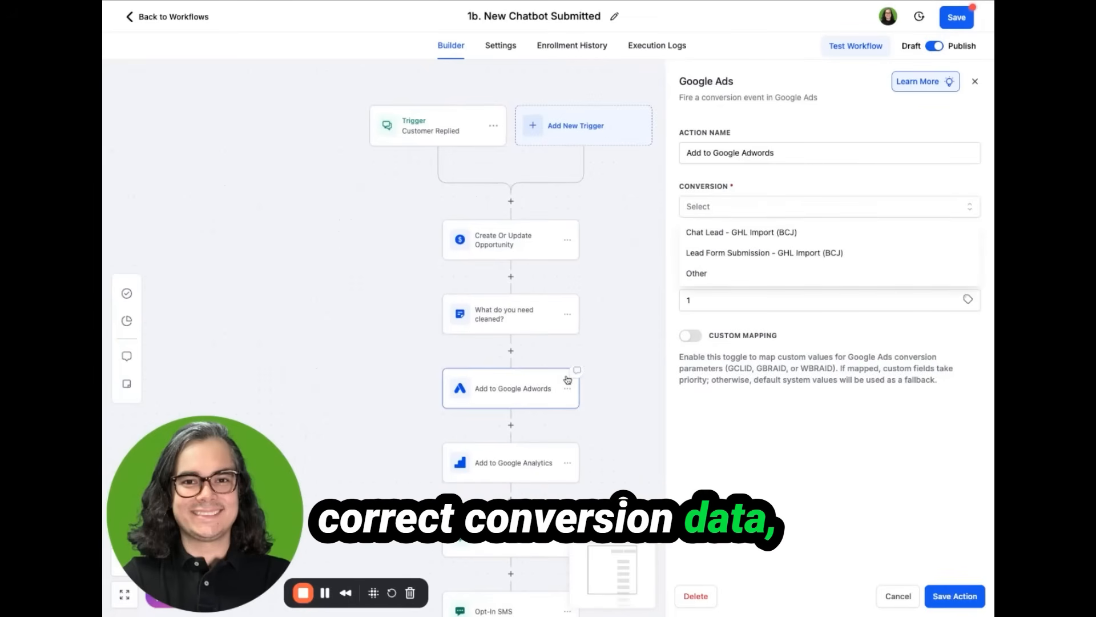
{"action": "left_click", "coordinate": [755, 234]}
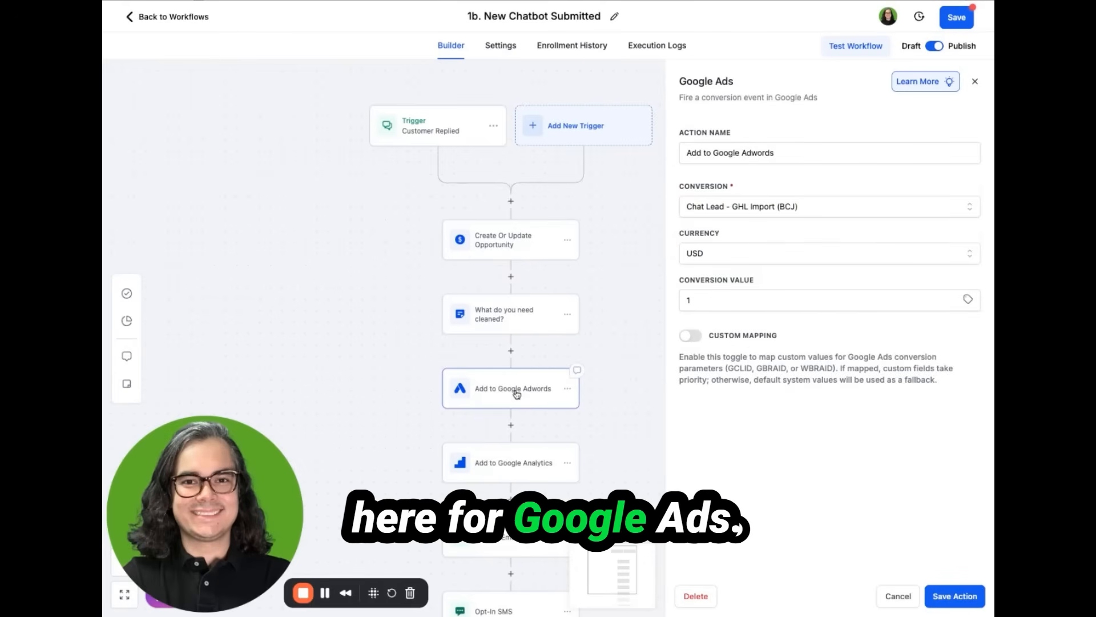
{"action": "left_click", "coordinate": [764, 206]}
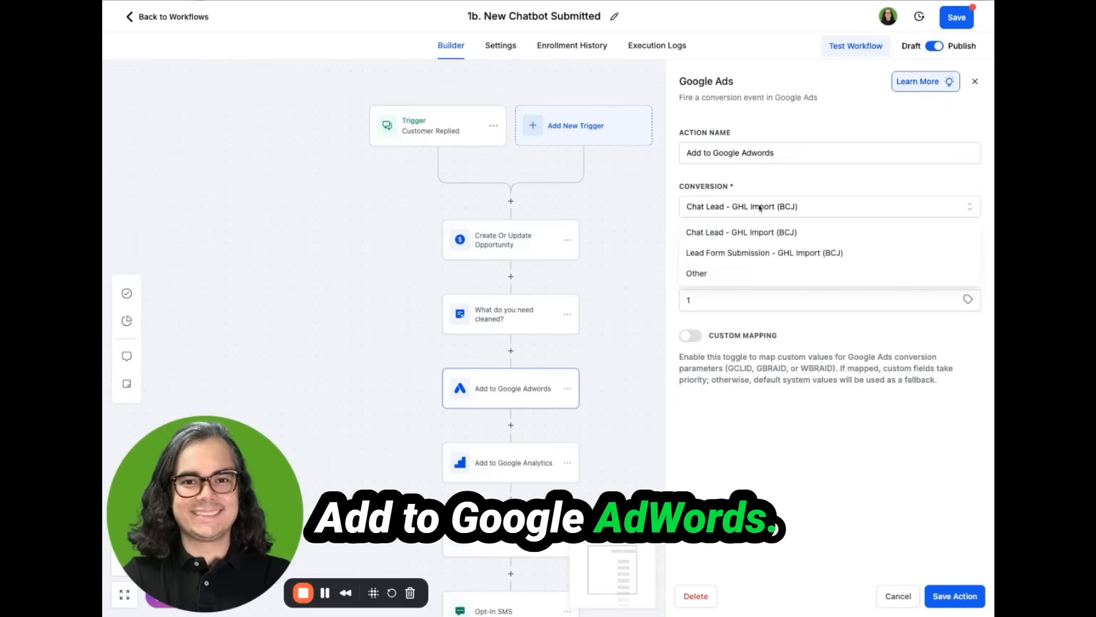
{"action": "left_click", "coordinate": [741, 229]}
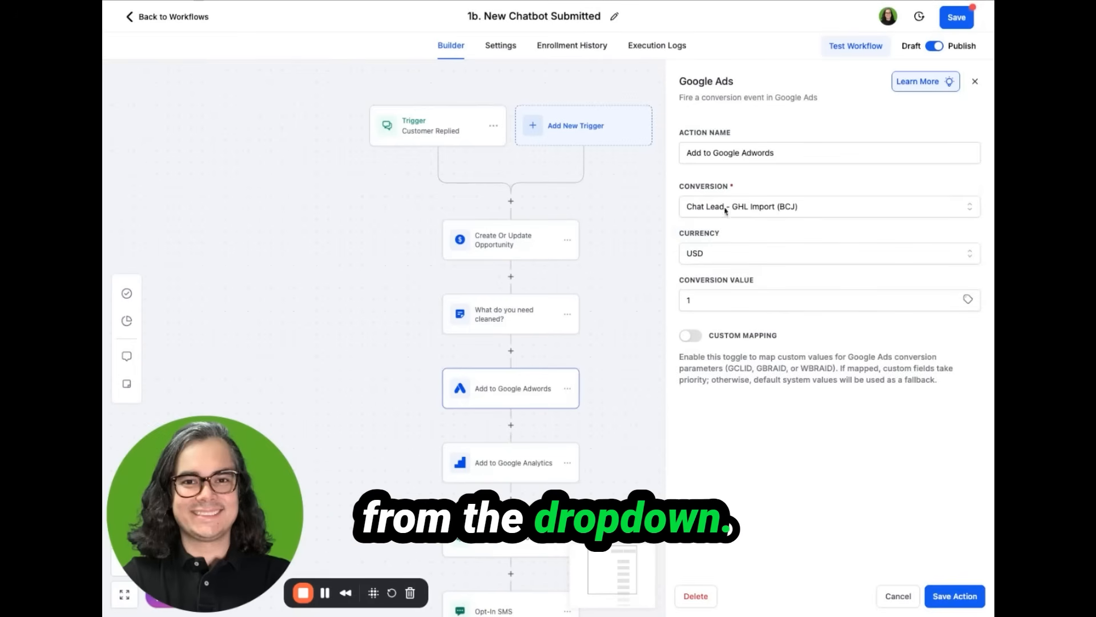
{"action": "left_click", "coordinate": [955, 595]}
{"action": "left_click", "coordinate": [961, 24]}
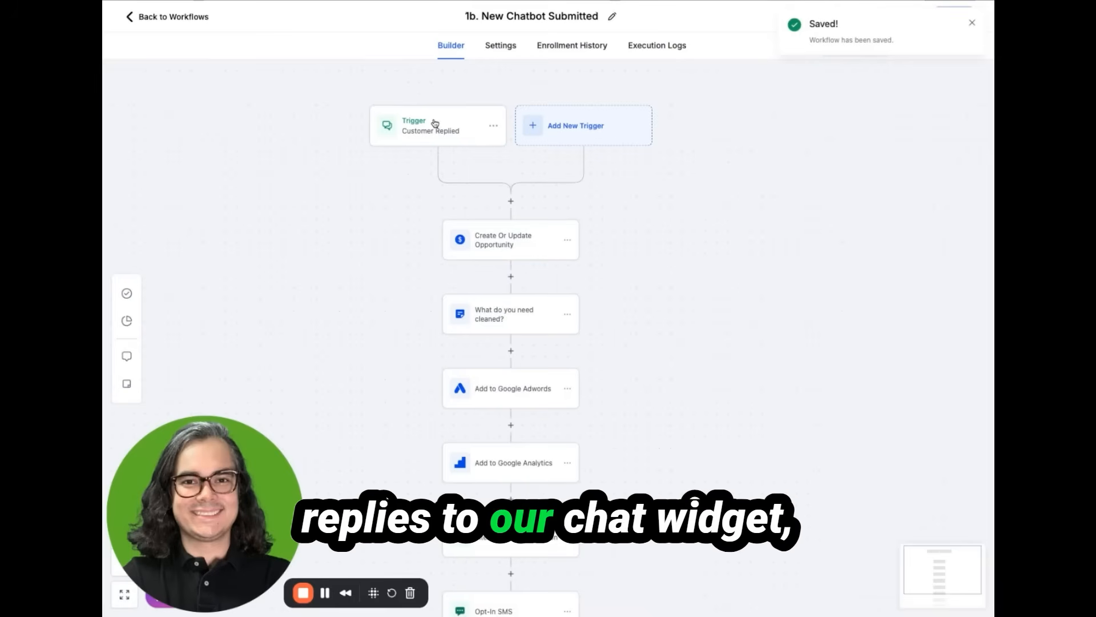
Switch to Google Ads and check the conversion count of the "Chat Lead - GHL Import (BCJ)" action
{"action": "left_click", "coordinate": [489, 393]}
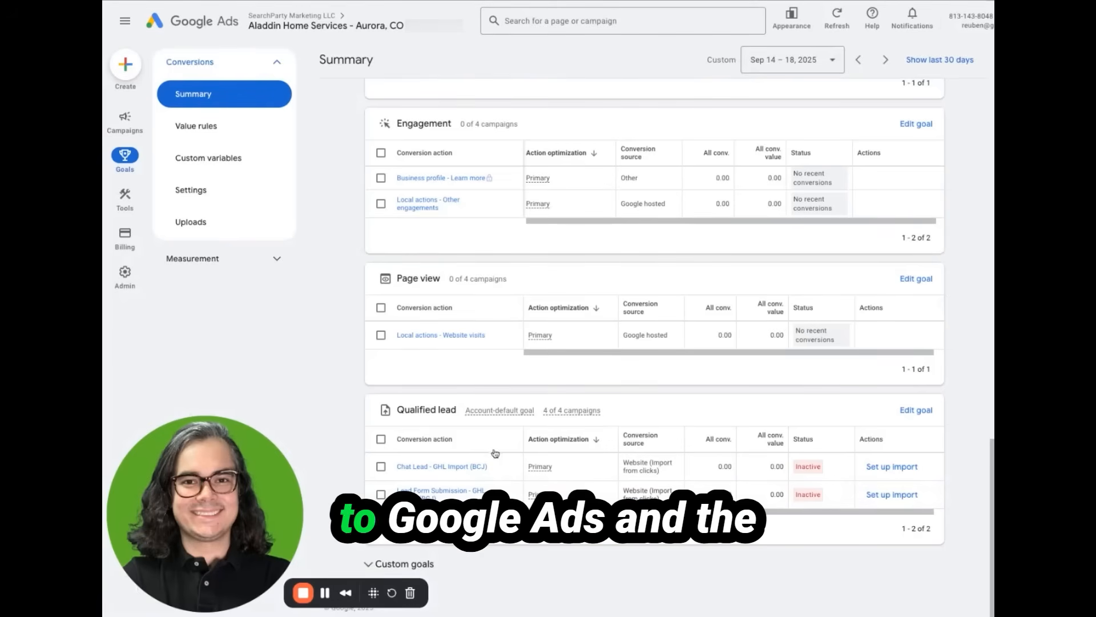
{"action": "left_click", "coordinate": [380, 466]}
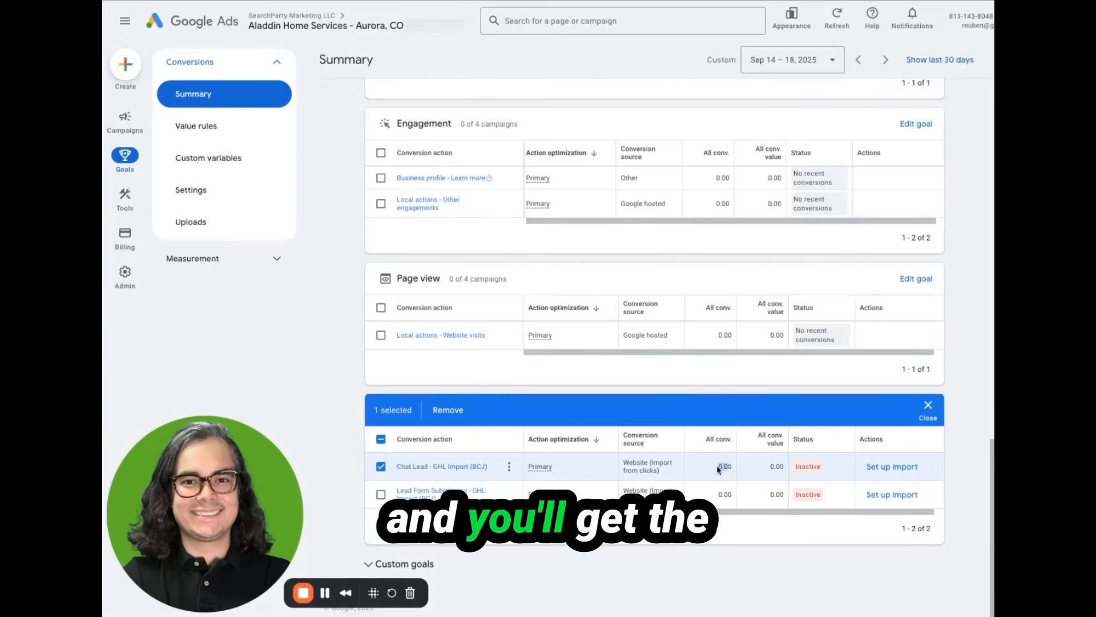
{"action": "left_click_drag", "start_coordinate": [719, 469], "coordinate": [733, 471]}
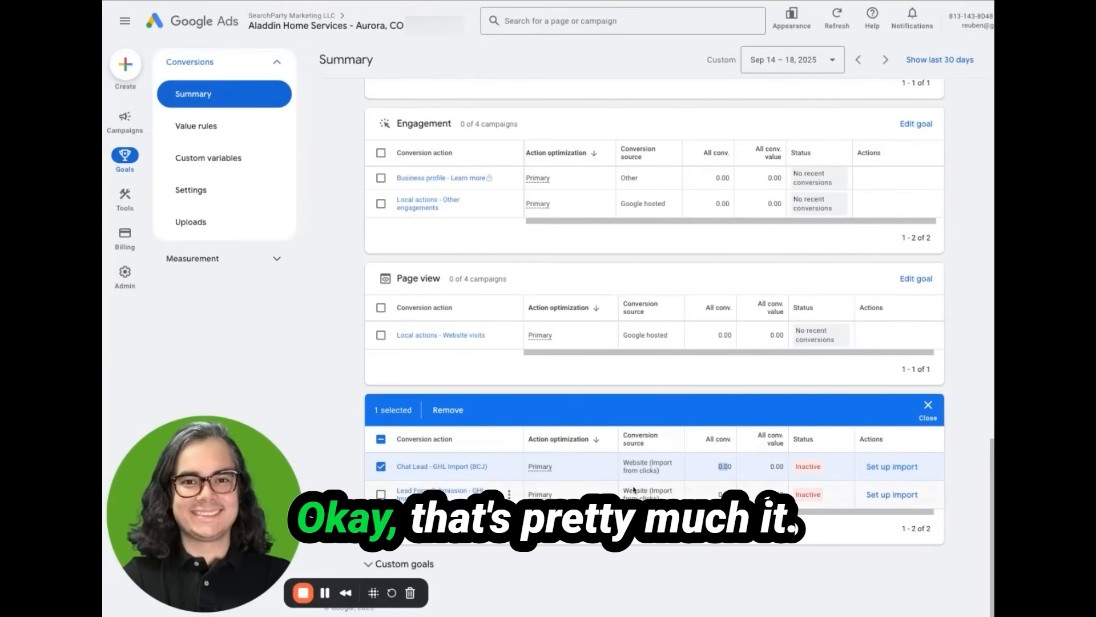
{"action": "left_click", "coordinate": [381, 468]}
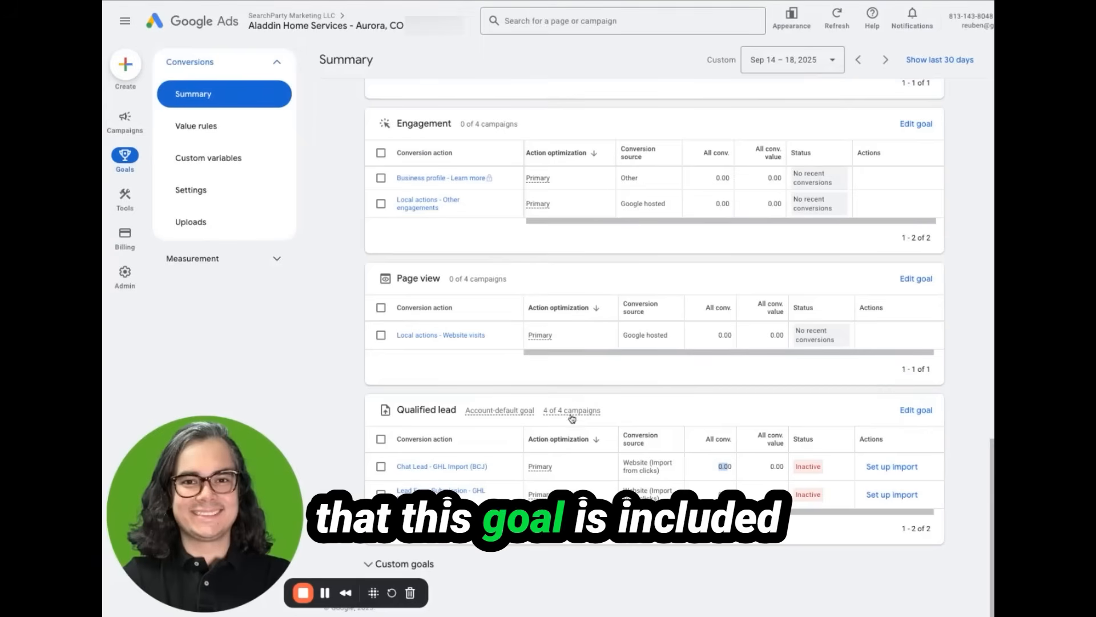
Check which campaigns use the Qualified lead goal, and examine its account-default setting and conversion action optimization options
{"action": "mouse_move", "coordinate": [572, 419]}
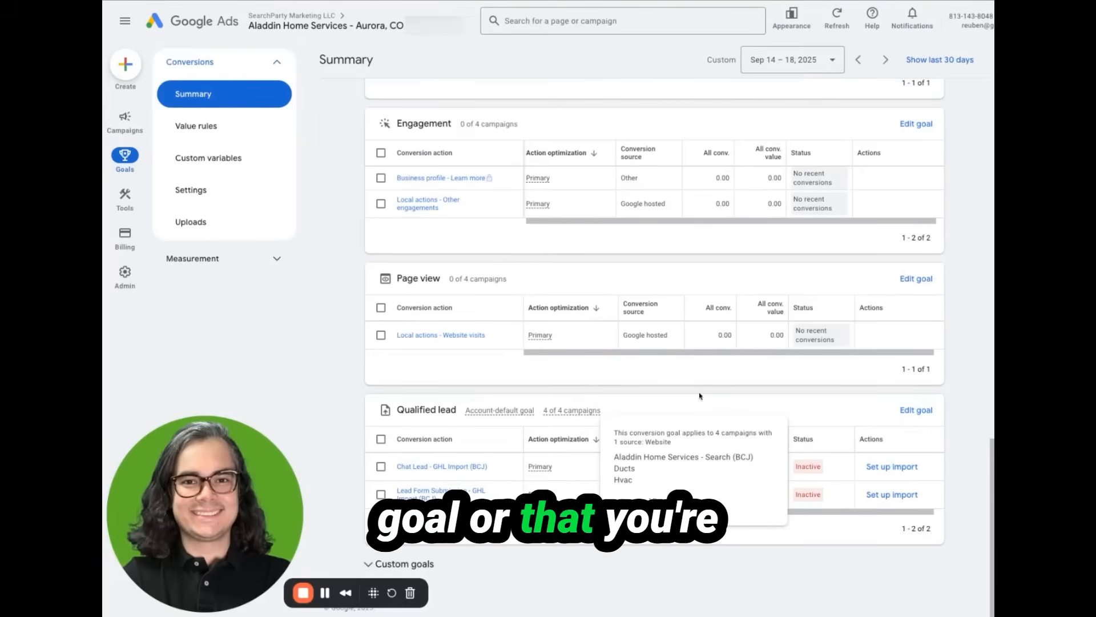
{"action": "left_click", "coordinate": [910, 412]}
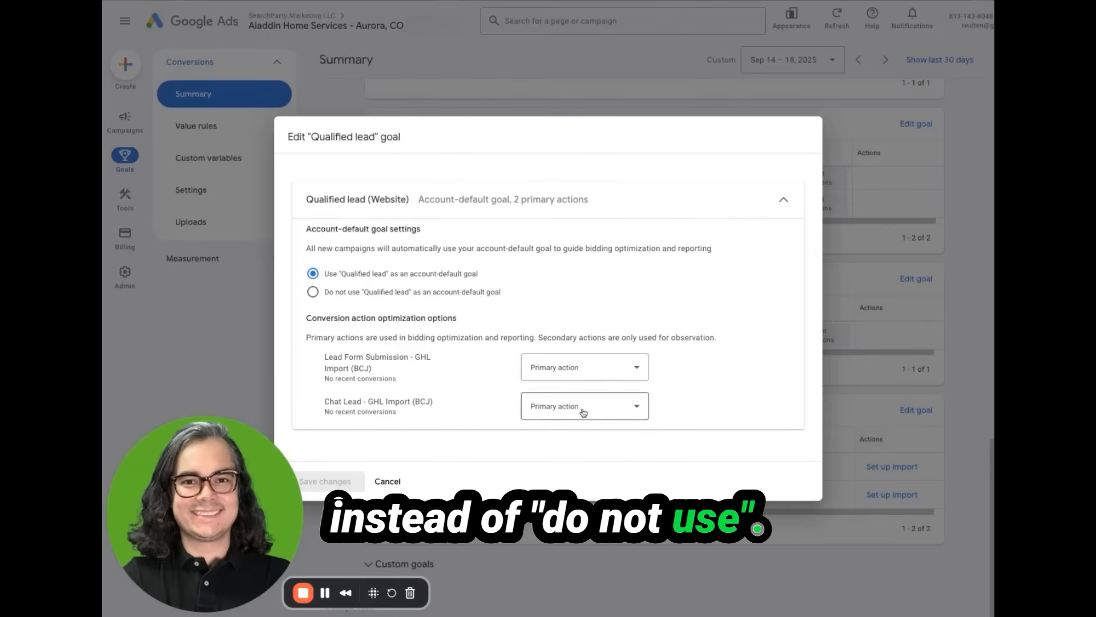
{"action": "left_click", "coordinate": [401, 480]}
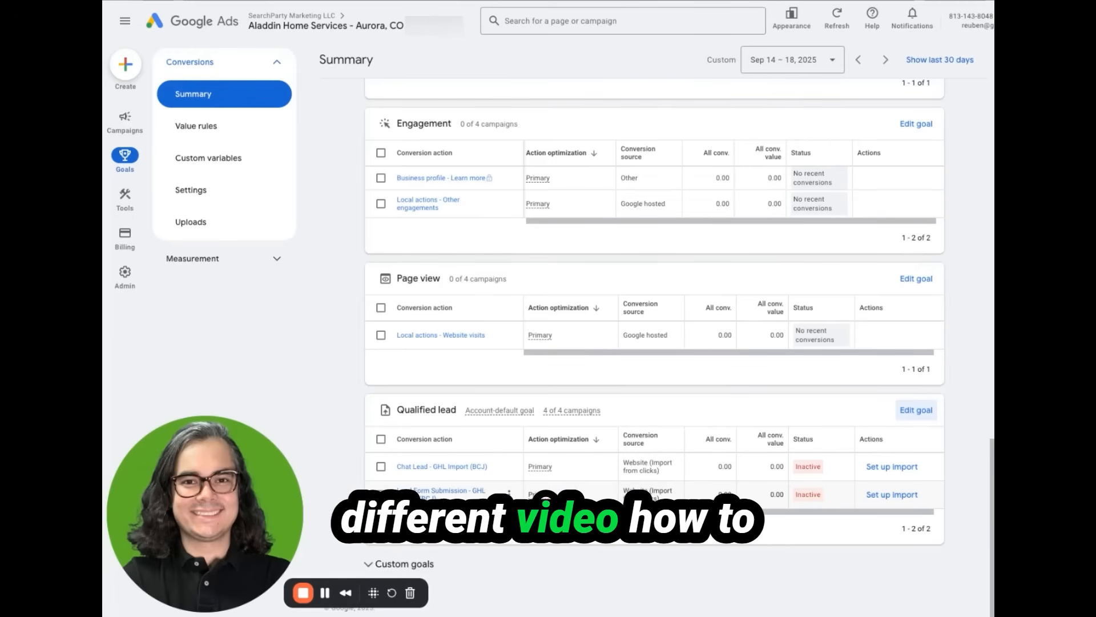
Review the call conversion actions "Calls from Ads (BCJ)" and "Calls From Website (BCJ)" in the conversions summary
{"action": "scroll", "coordinate": [655, 342], "scroll_direction": "up", "scroll_amount": 10}
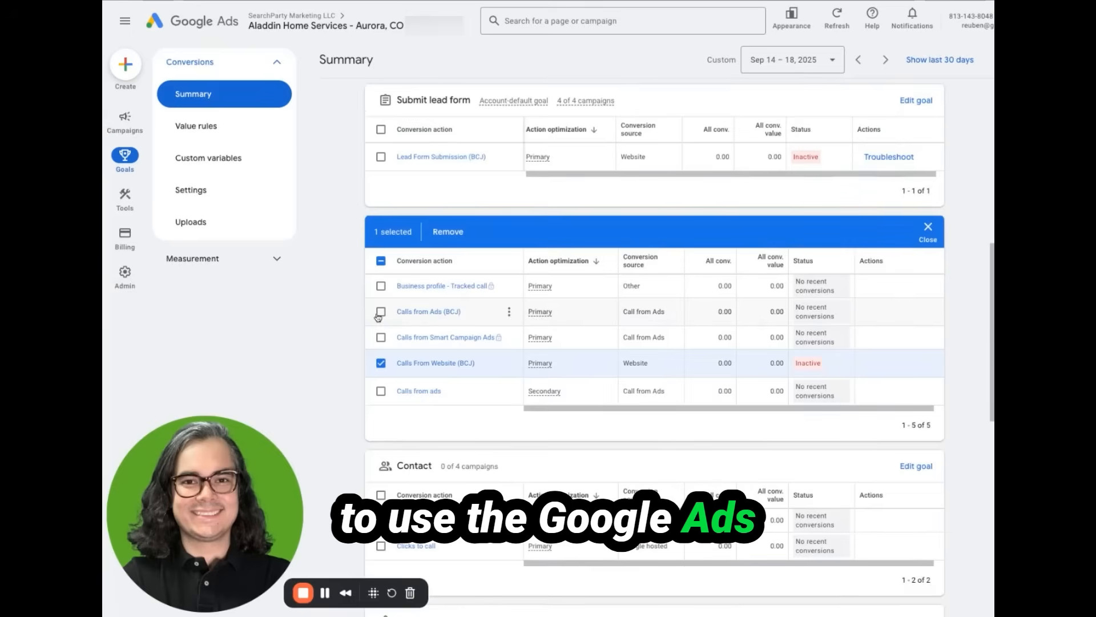
{"action": "left_click", "coordinate": [379, 314]}
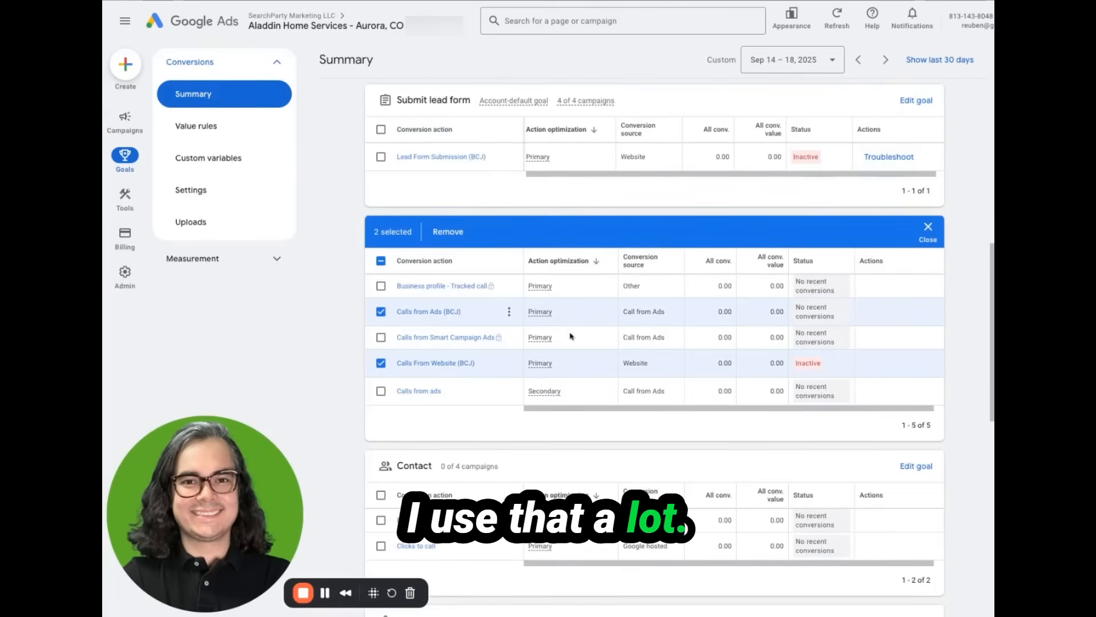
{"action": "scroll", "coordinate": [434, 457], "scroll_direction": "down", "scroll_amount": 10}
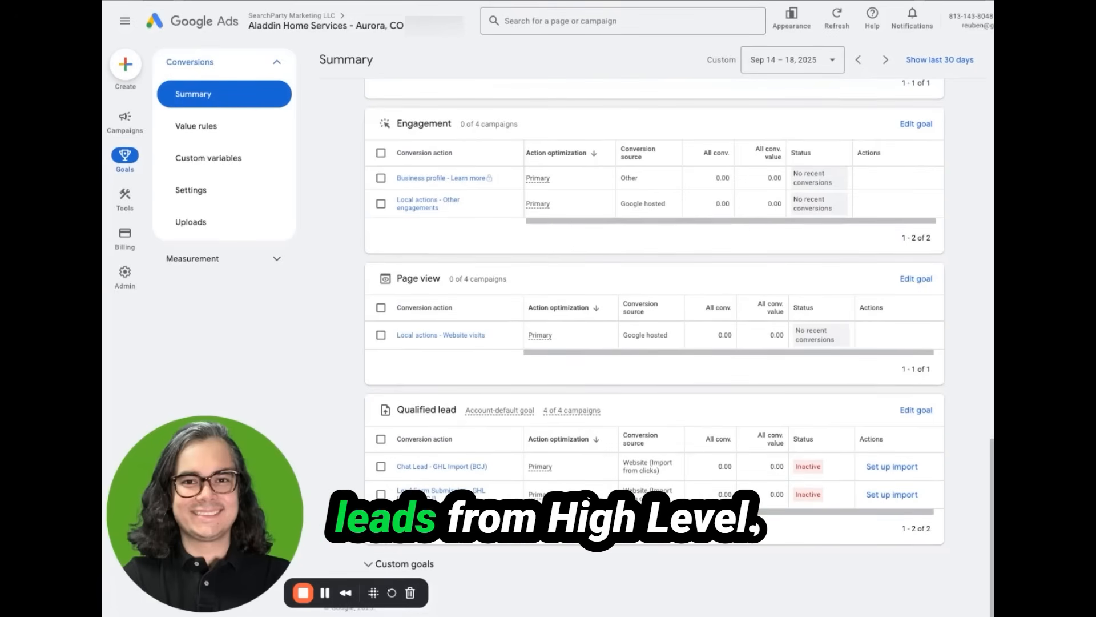